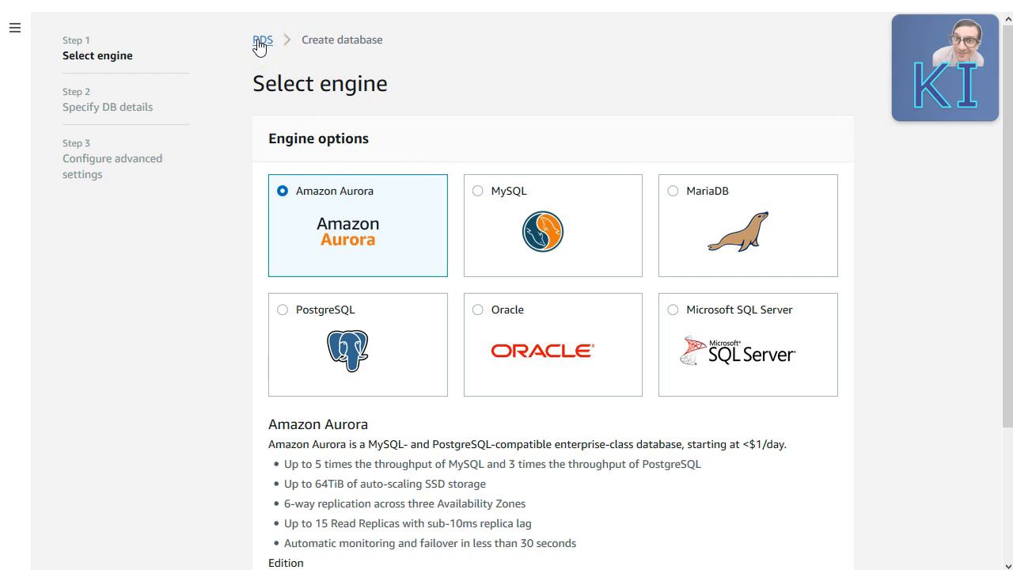
Step: Cancel the database creation and start a new DB subnet group from Subnet groups in a new tab
scroll(406, 316, down, 3)
click(753, 539)
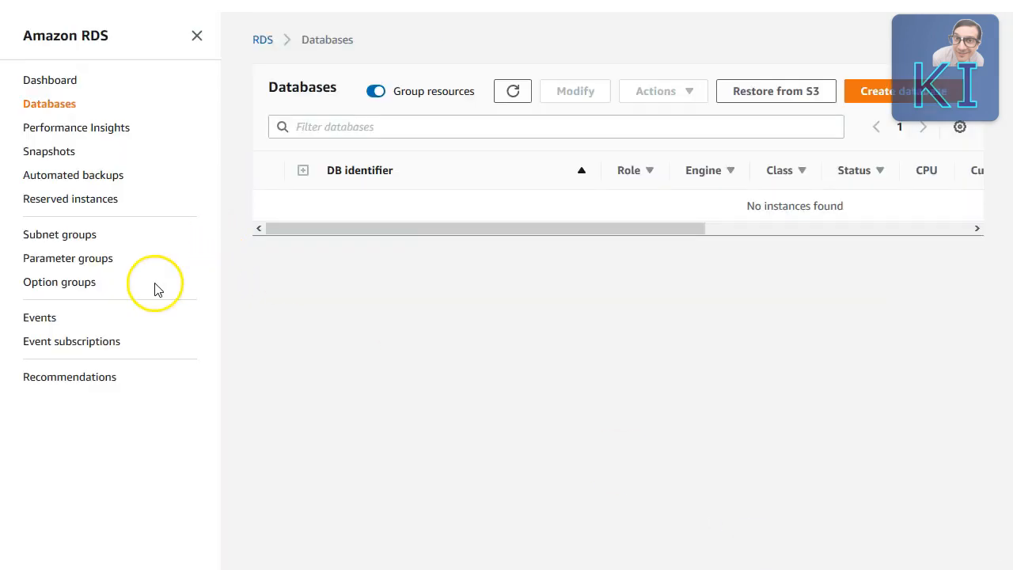
right_click(87, 243)
click(110, 247)
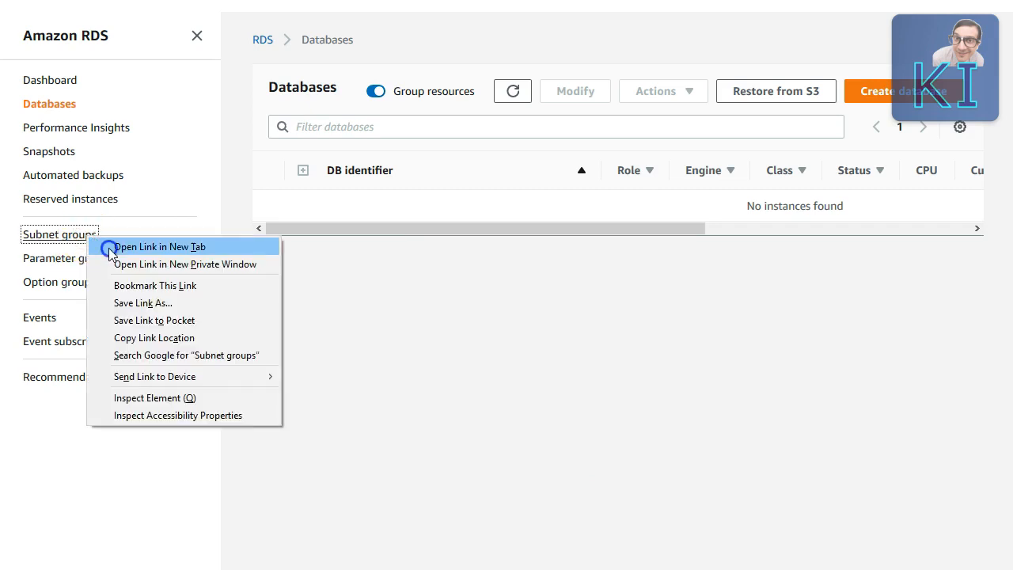
key(ctrl+Tab)
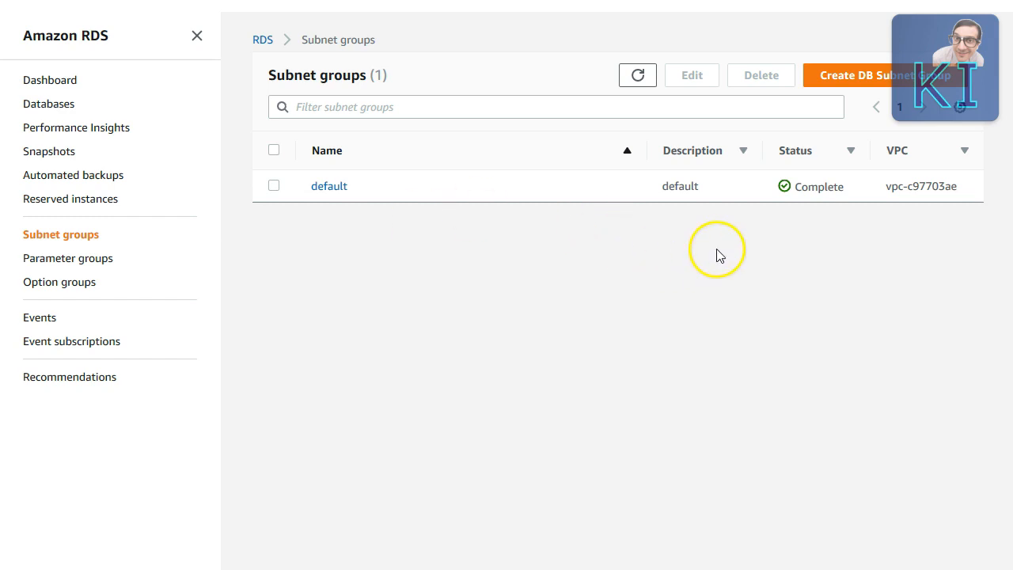
click(872, 79)
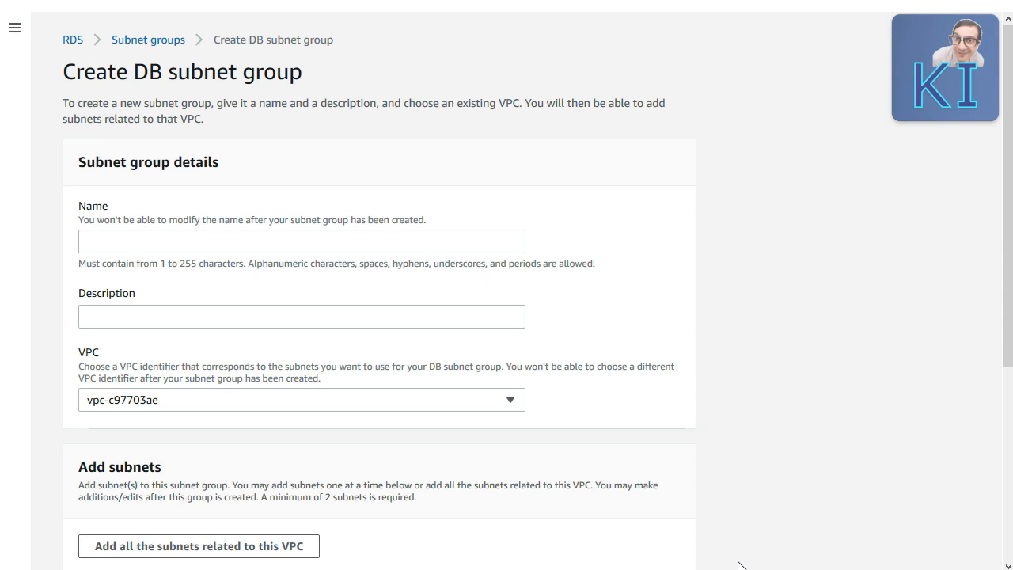
Step: Enter demoSubGrp as the subnet group name and description, keeping VPC vpc-c97703ae
click(273, 237)
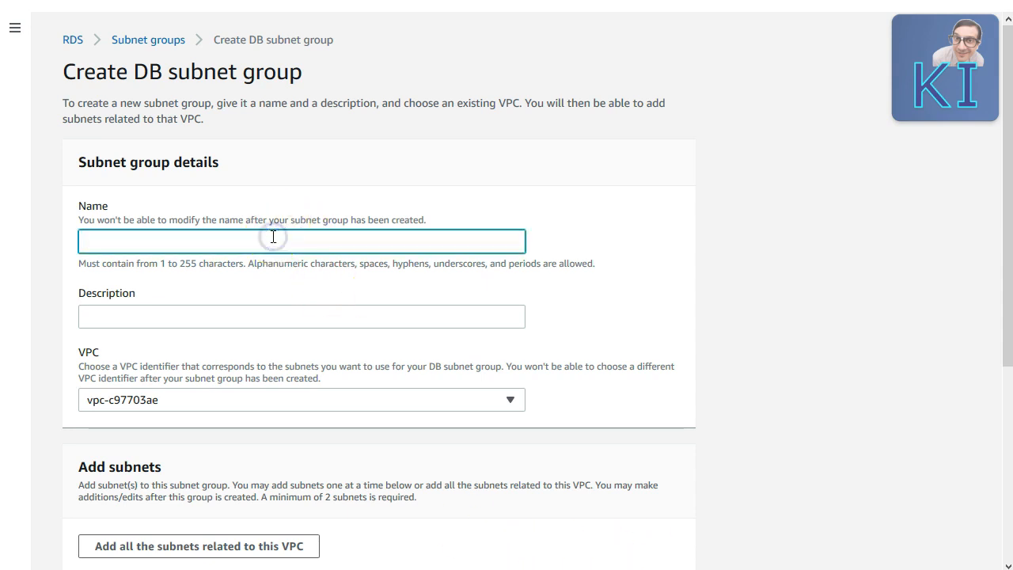
text(demoSubGrp)
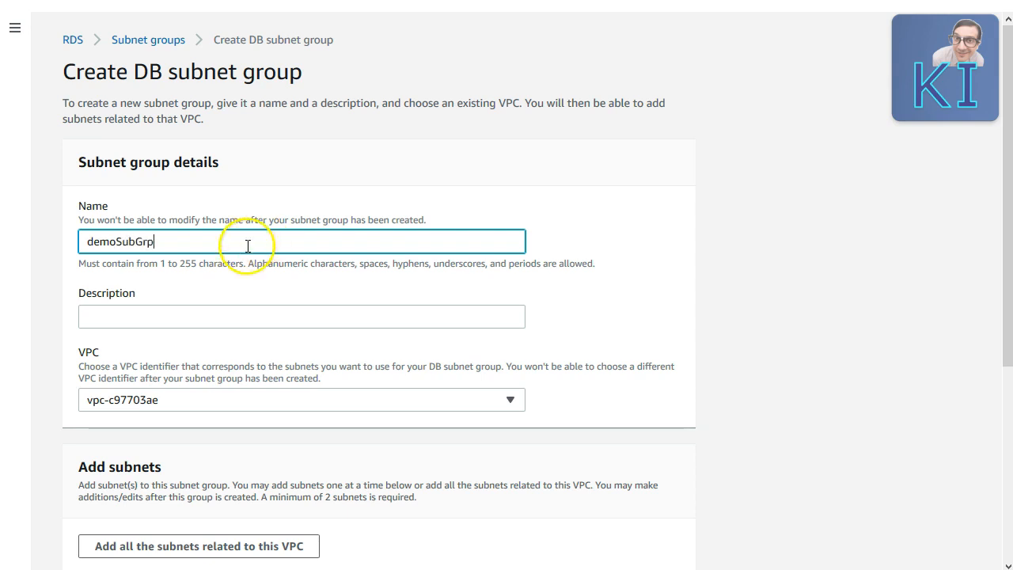
drag(156, 242, 27, 226)
key(ctrl+c)
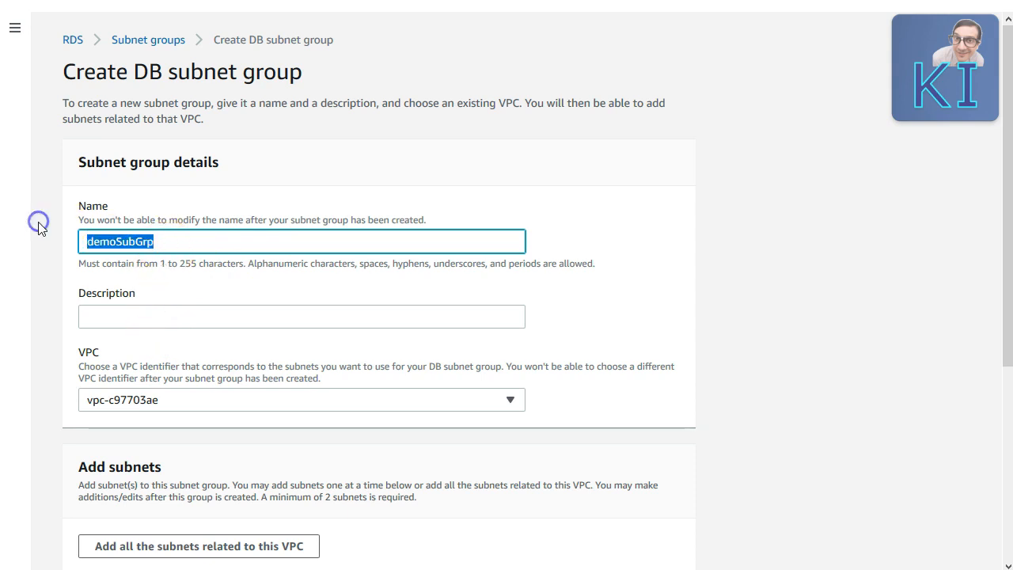
click(128, 315)
key(ctrl+v)
click(184, 403)
click(185, 405)
Step: Add subnet-e9d884a0 (ap-southeast-1a) and subnet-6d37180a (ap-southeast-1b), then create the group
scroll(333, 378, down, 4)
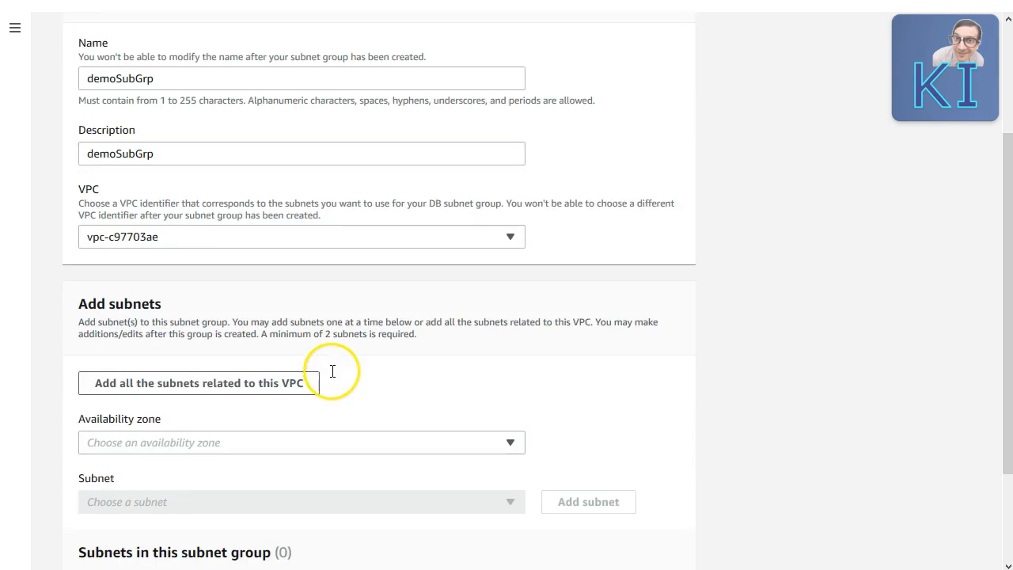
click(376, 353)
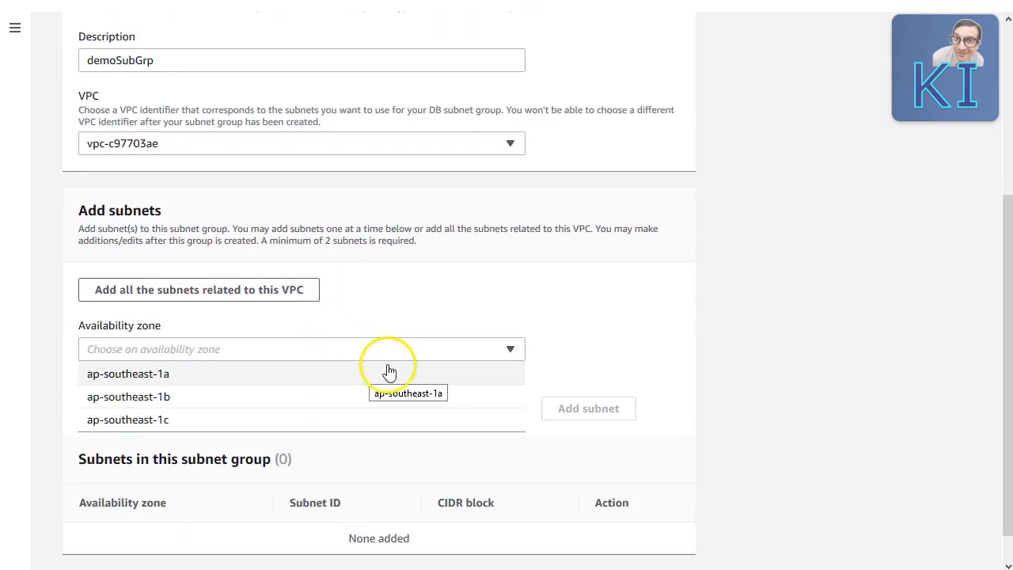
click(272, 376)
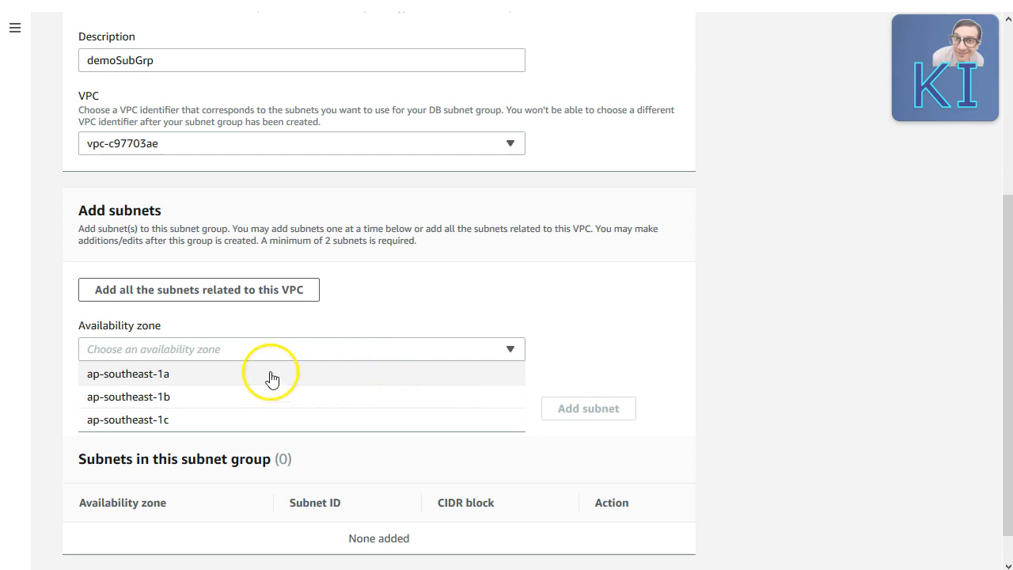
click(242, 410)
click(263, 413)
click(621, 411)
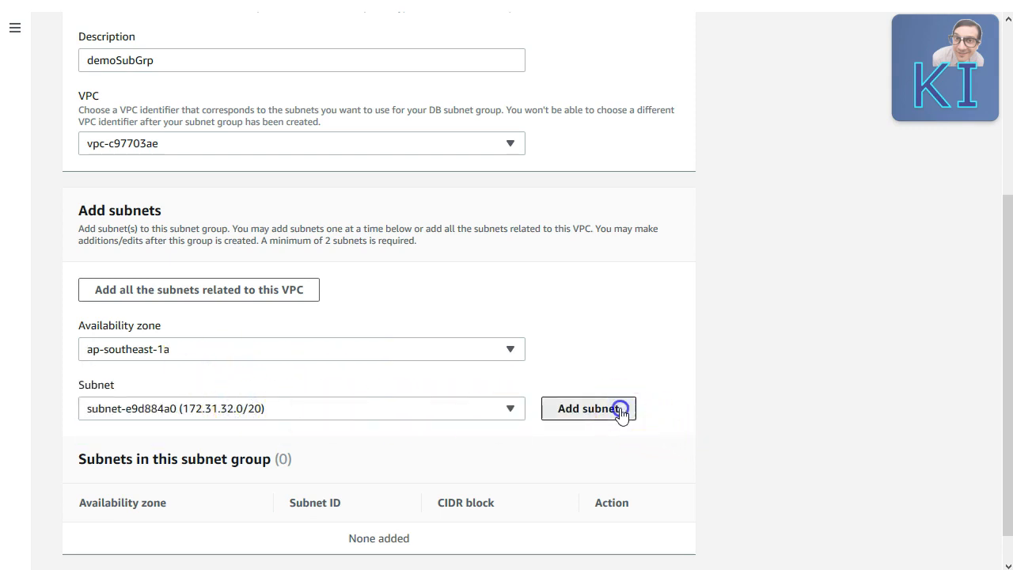
click(303, 346)
click(183, 398)
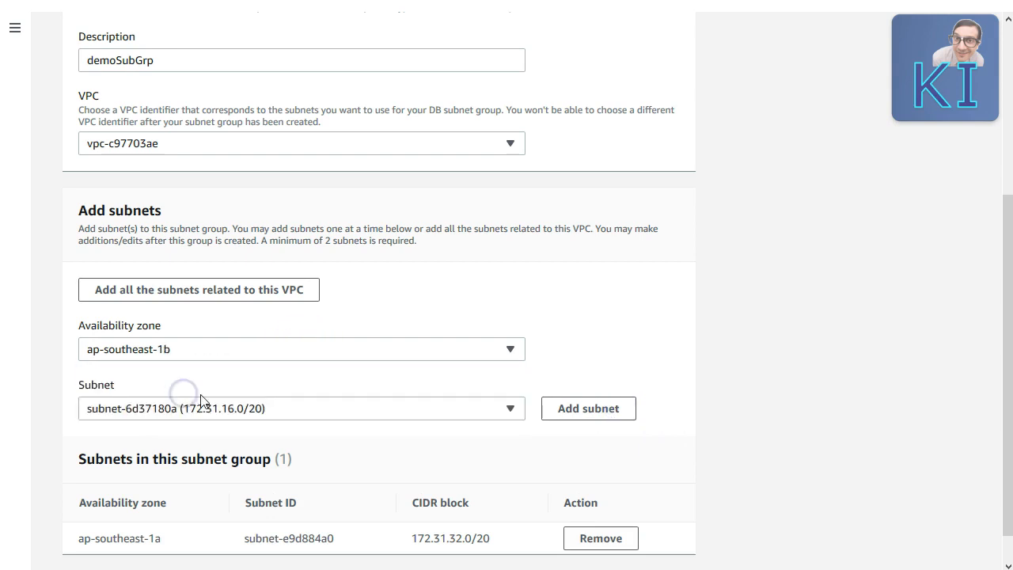
click(321, 408)
click(296, 433)
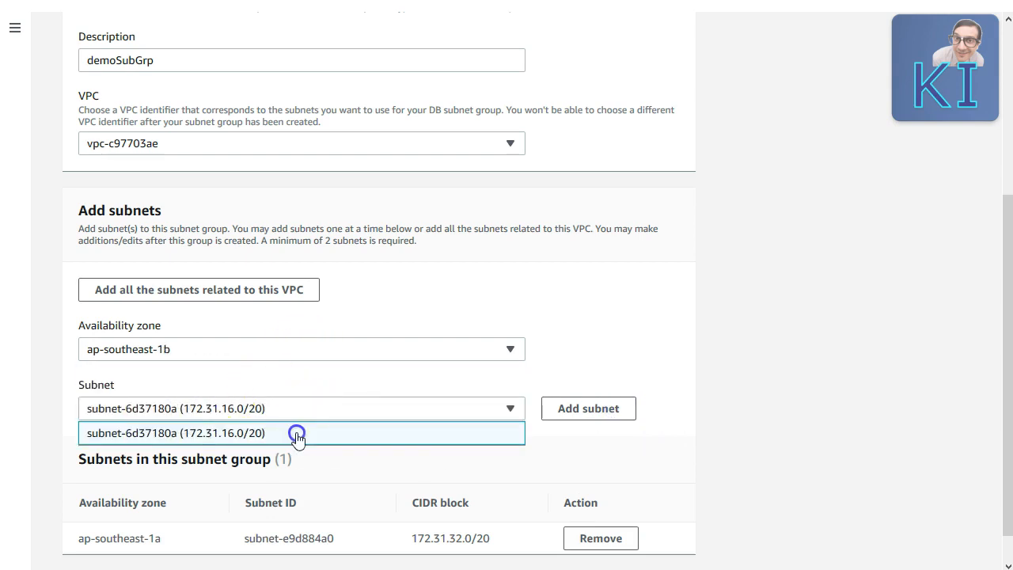
click(592, 412)
scroll(594, 414, down, 1)
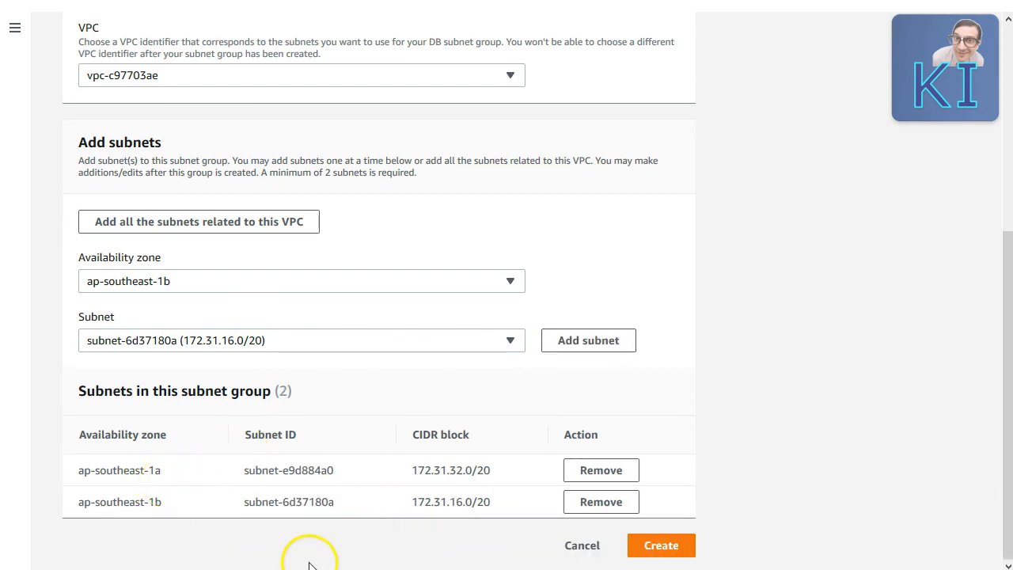
click(651, 546)
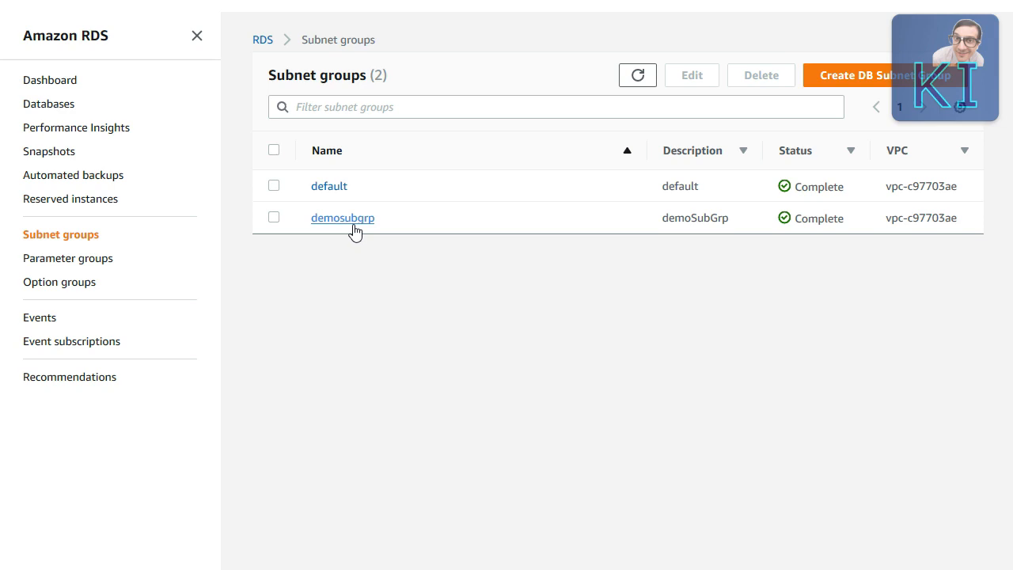
Step: Start a new Amazon Aurora database with the MySQL 5.7-compatible edition and continue to DB details
click(36, 110)
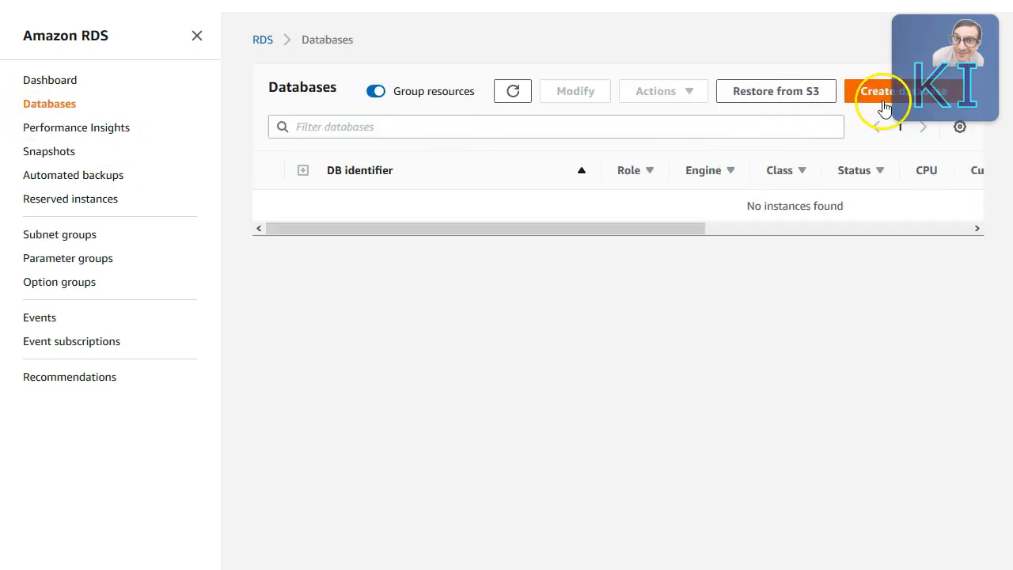
click(880, 94)
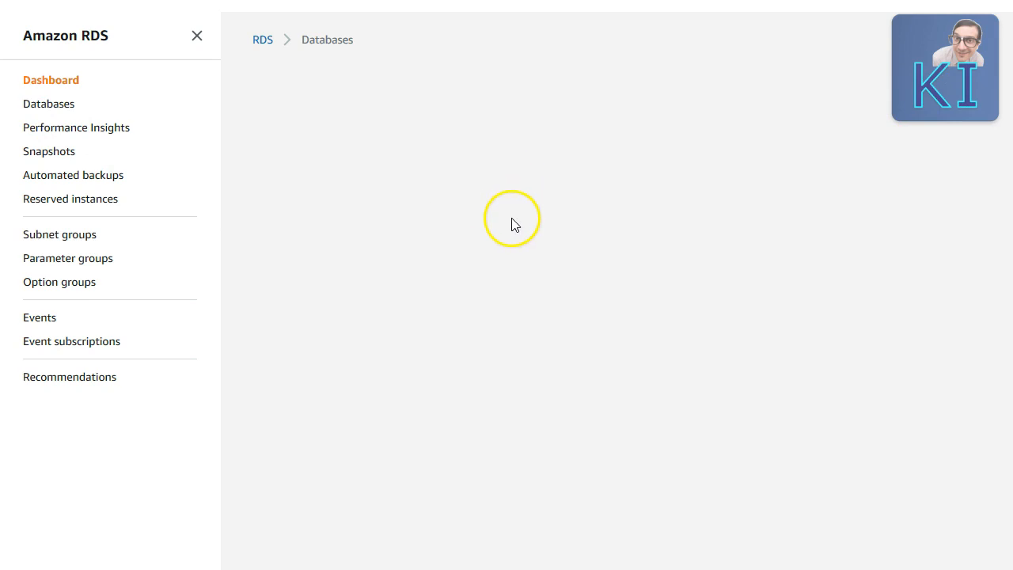
scroll(380, 254, down, 2)
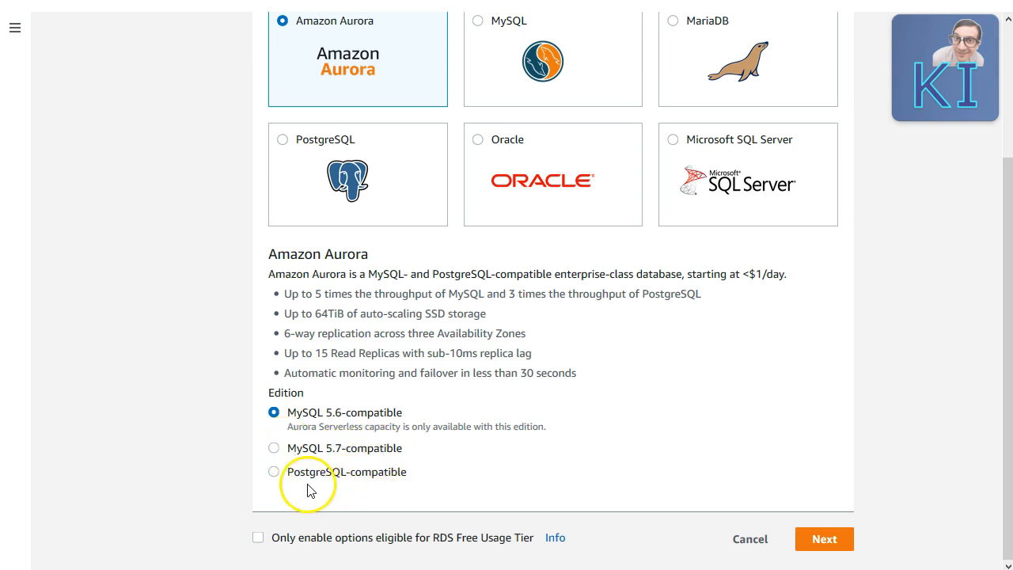
click(274, 449)
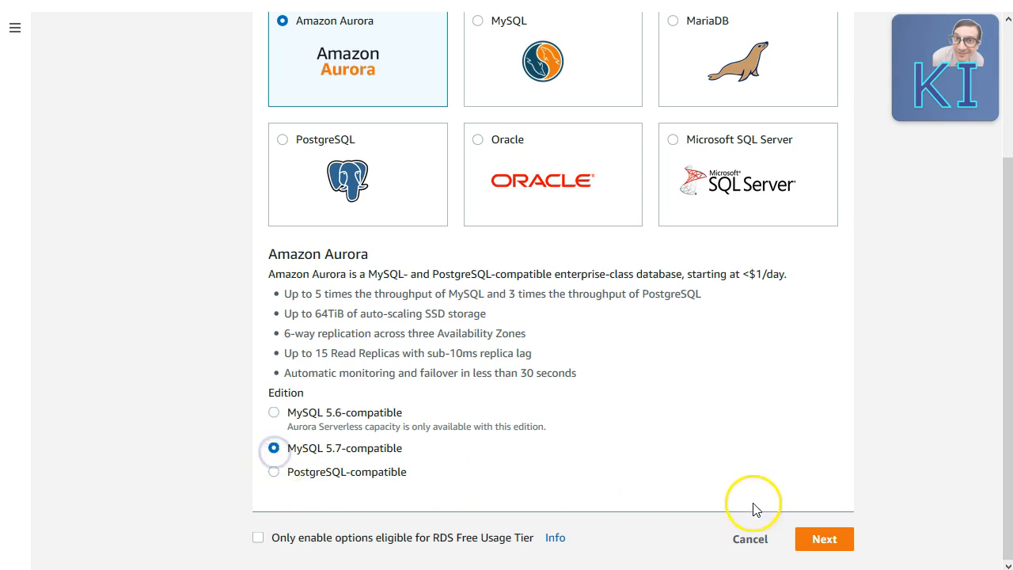
click(809, 544)
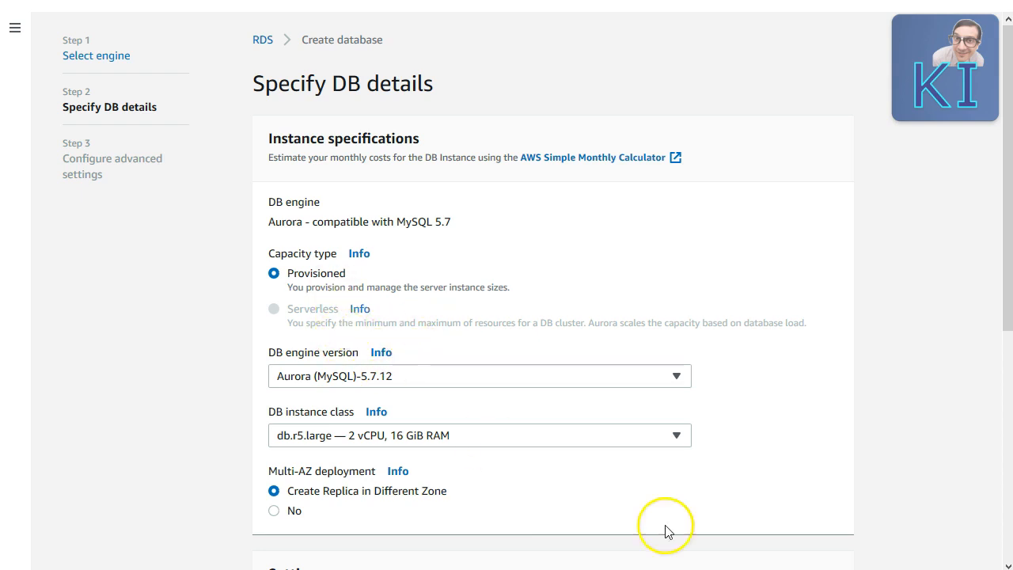
Step: Keep engine version Aurora (MySQL)-5.7.12 and set the instance class to db.t3.small
click(619, 380)
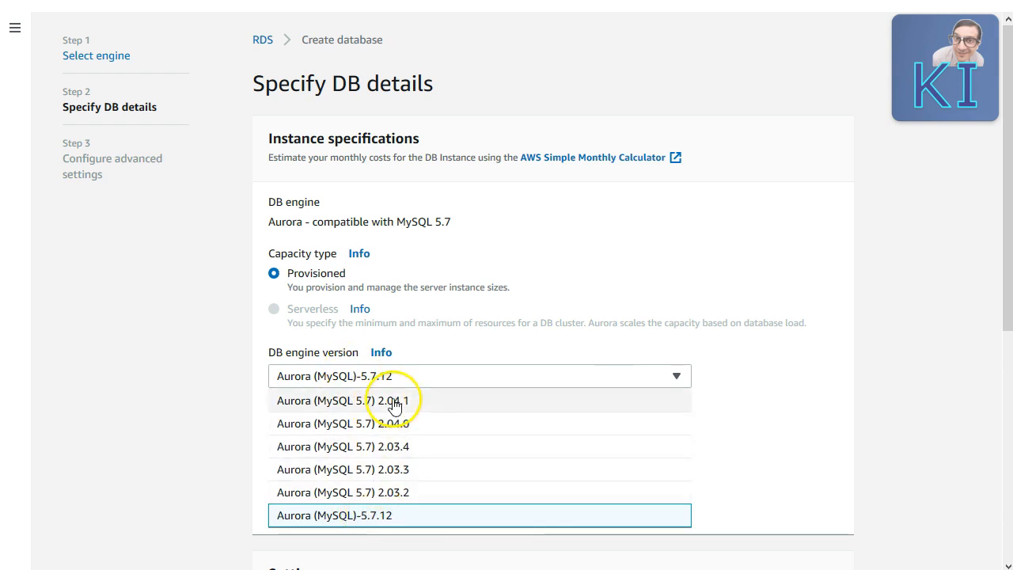
click(839, 444)
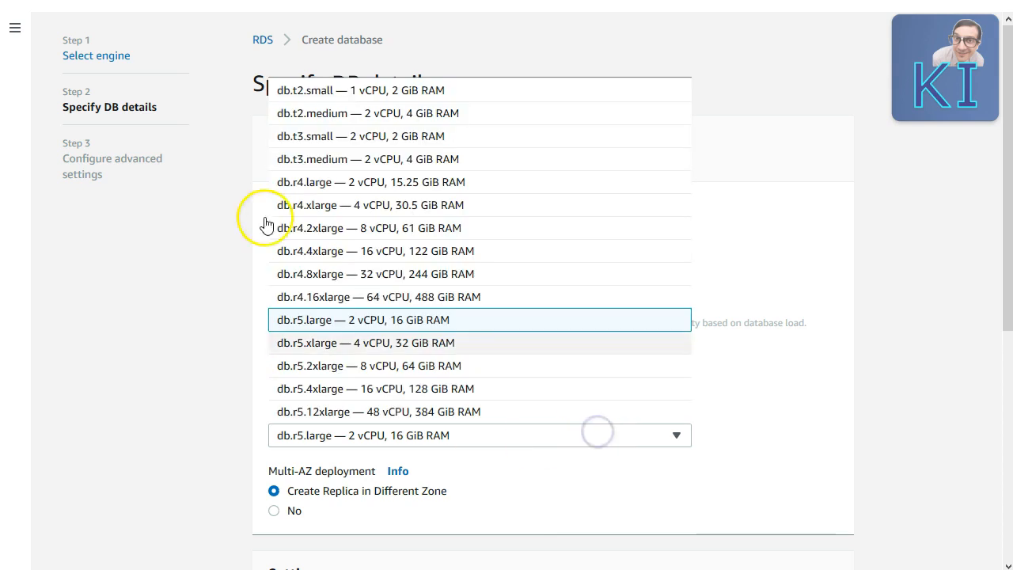
click(451, 140)
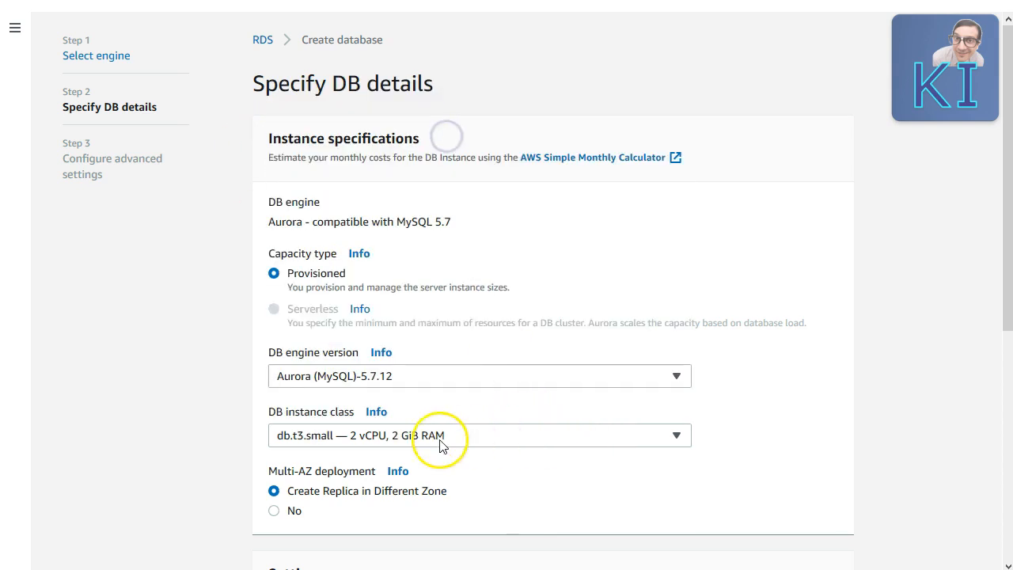
scroll(800, 438, down, 2)
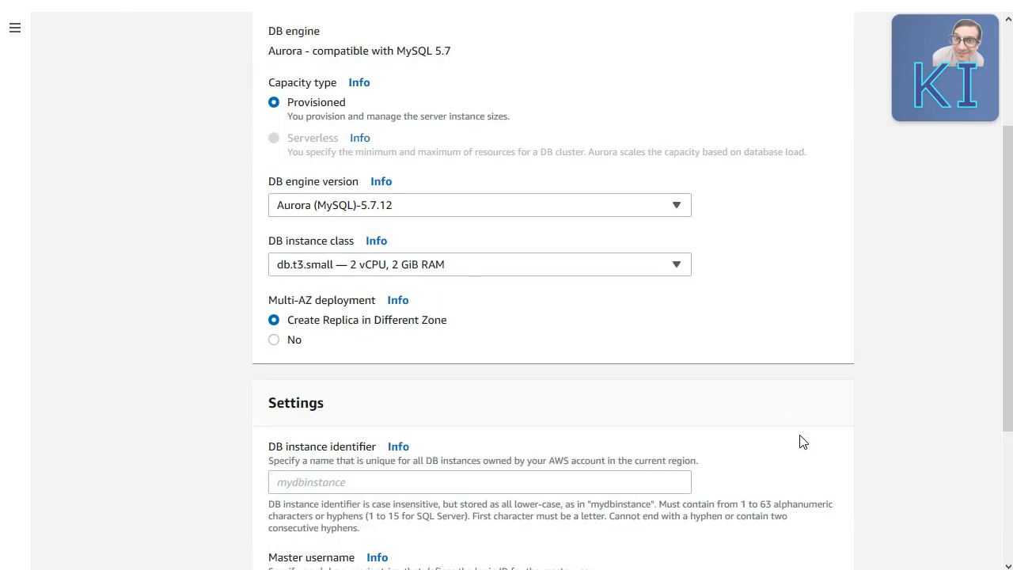
scroll(800, 441, down, 1)
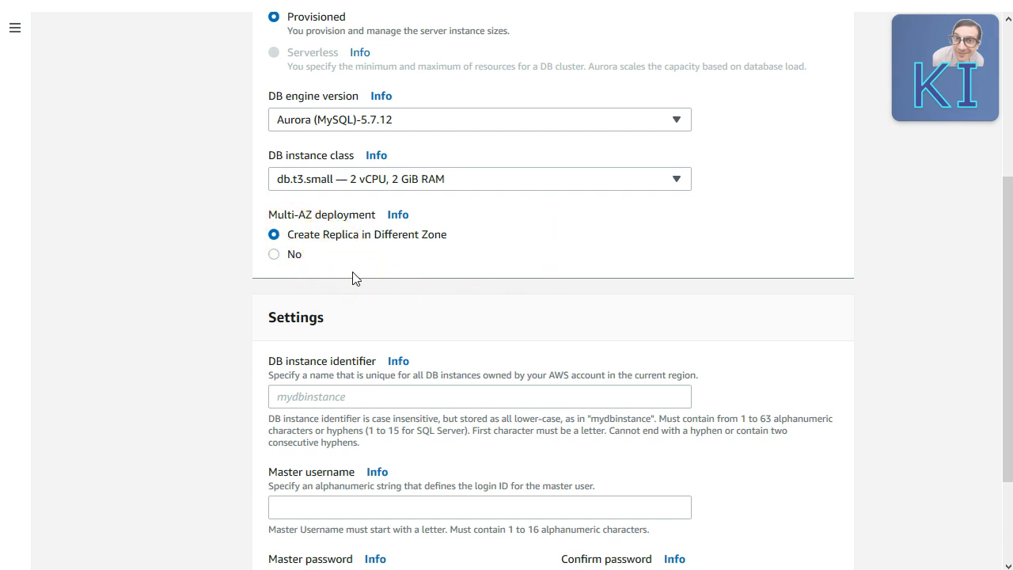
Step: Set the DB instance identifier to demoAuroInstance
click(370, 398)
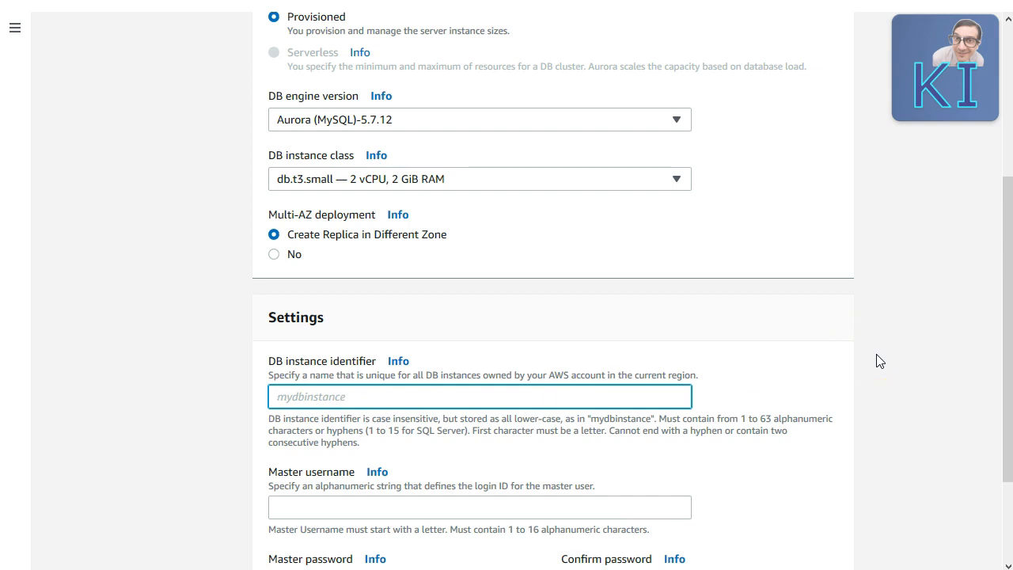
text(demoAuroInstance)
Step: Set the master username to AuroraAdmin
click(525, 505)
scroll(756, 499, down, 1)
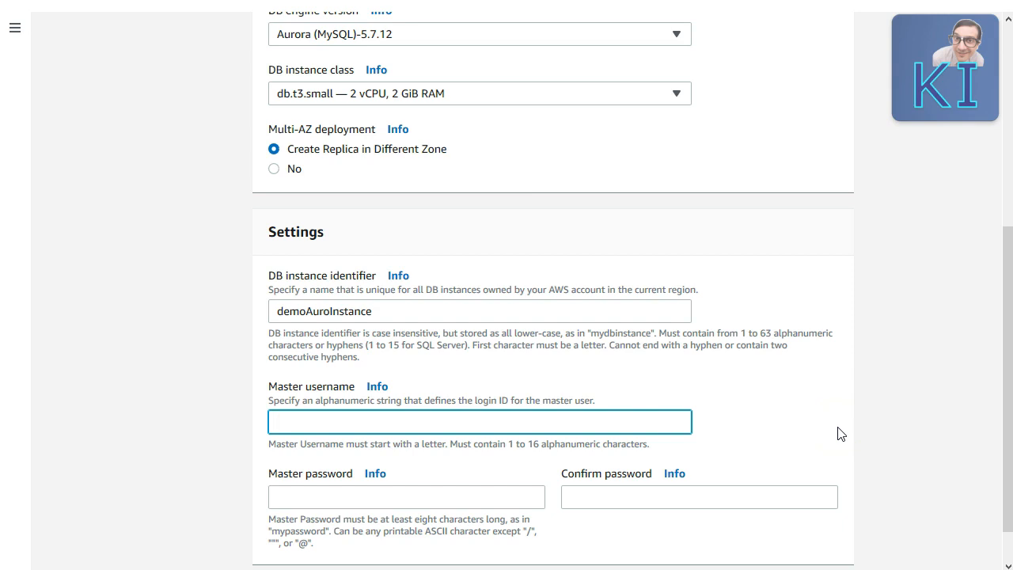
text(AuroMaster)
key(Tab)
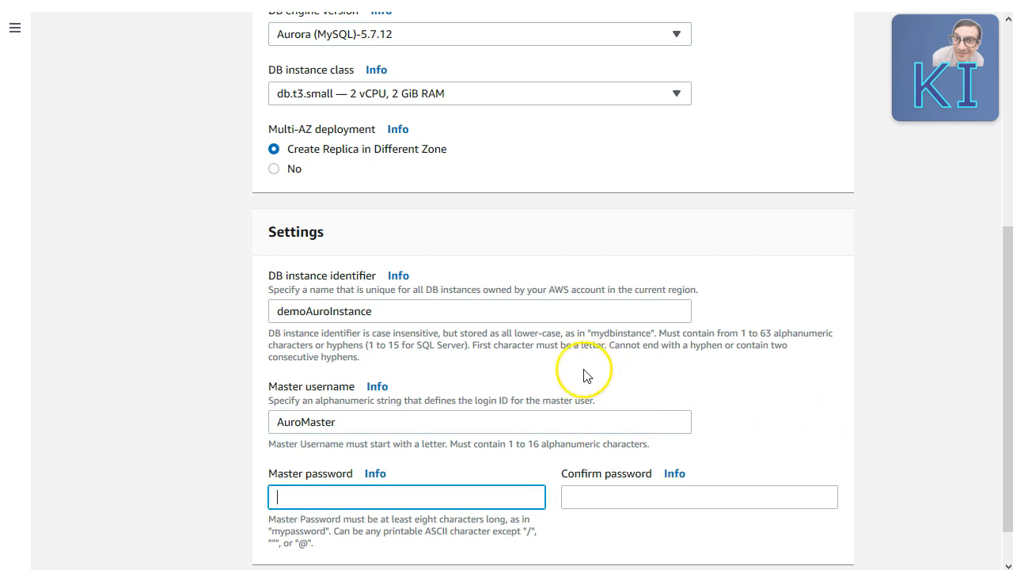
double_click(356, 420)
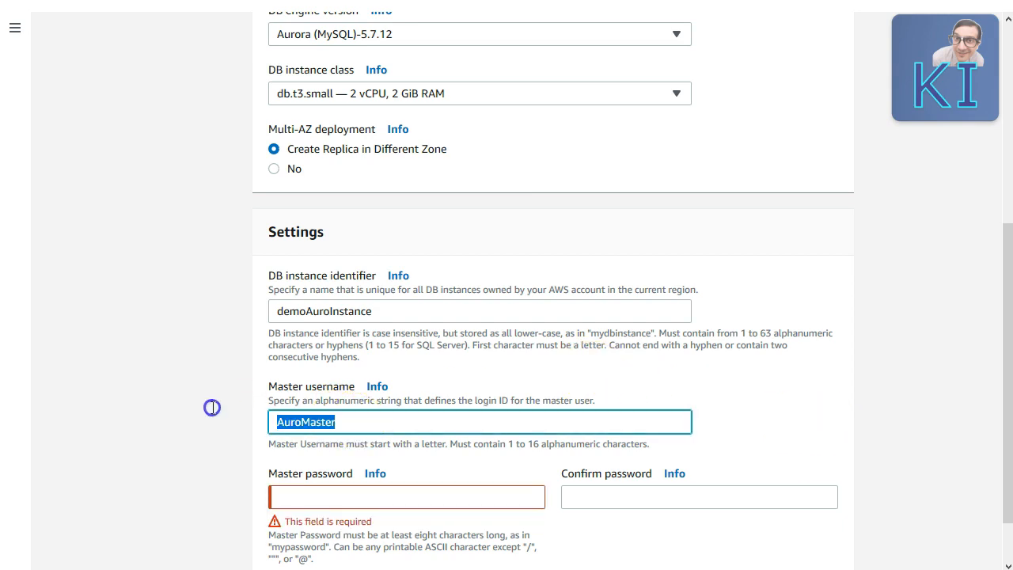
text(Aurora)
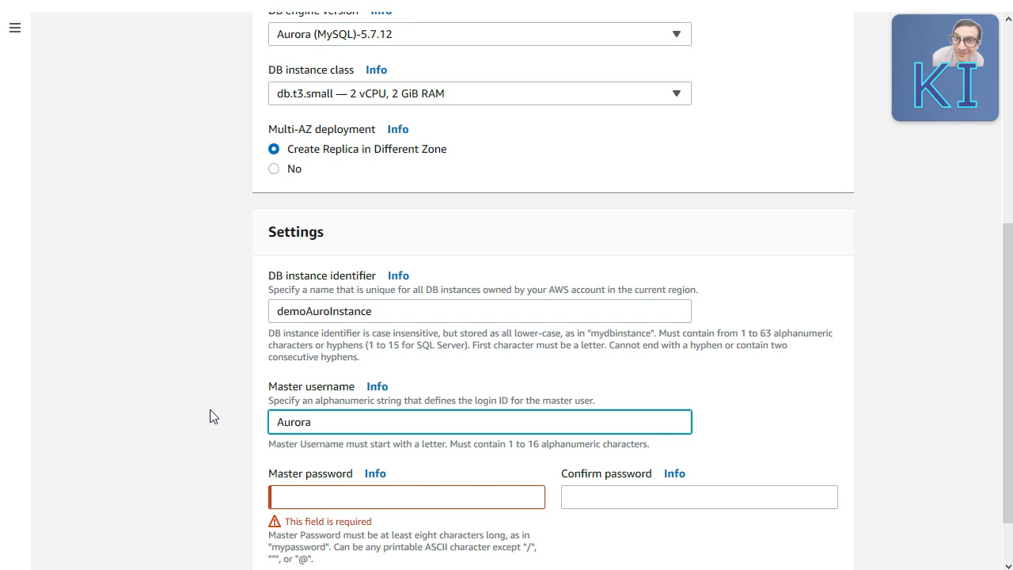
text(Admin)
Step: Enter the master password and its confirmation
key(ctrl+a)
key(Tab)
key(ctrl+v)
text(123)
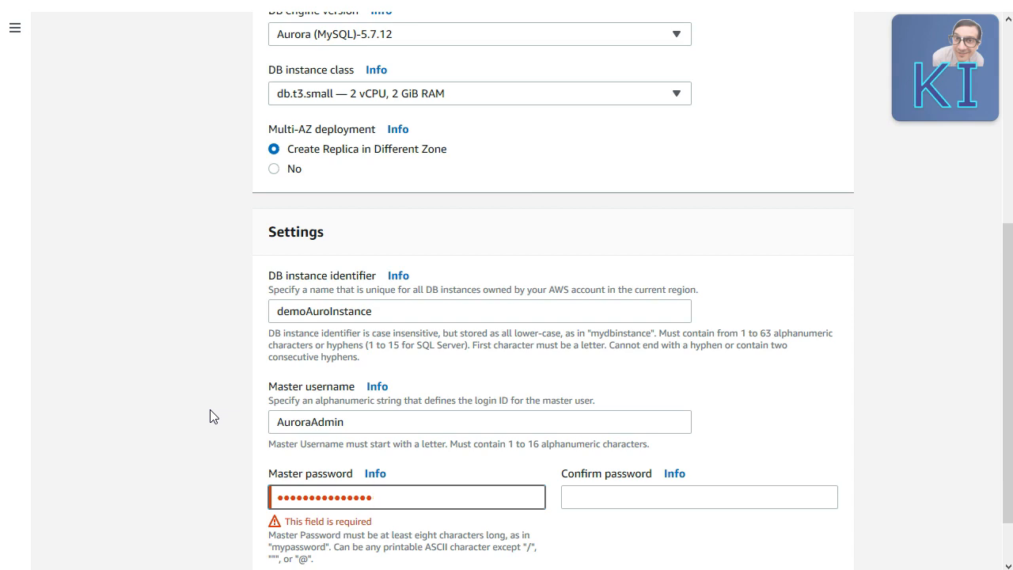
key(Tab)
key(ctrl+v)
text(1233)
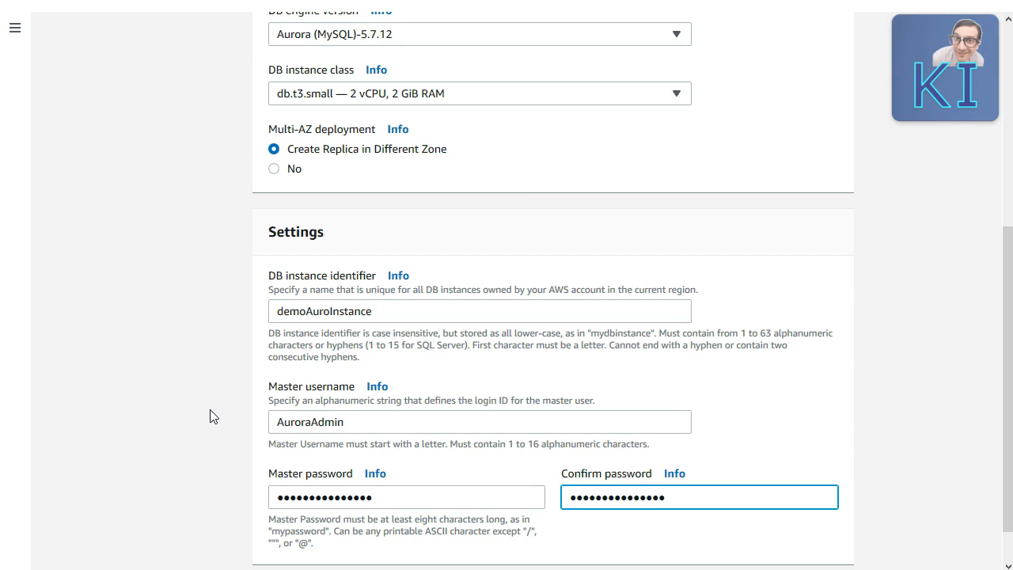
click(916, 448)
scroll(931, 481, down, 1)
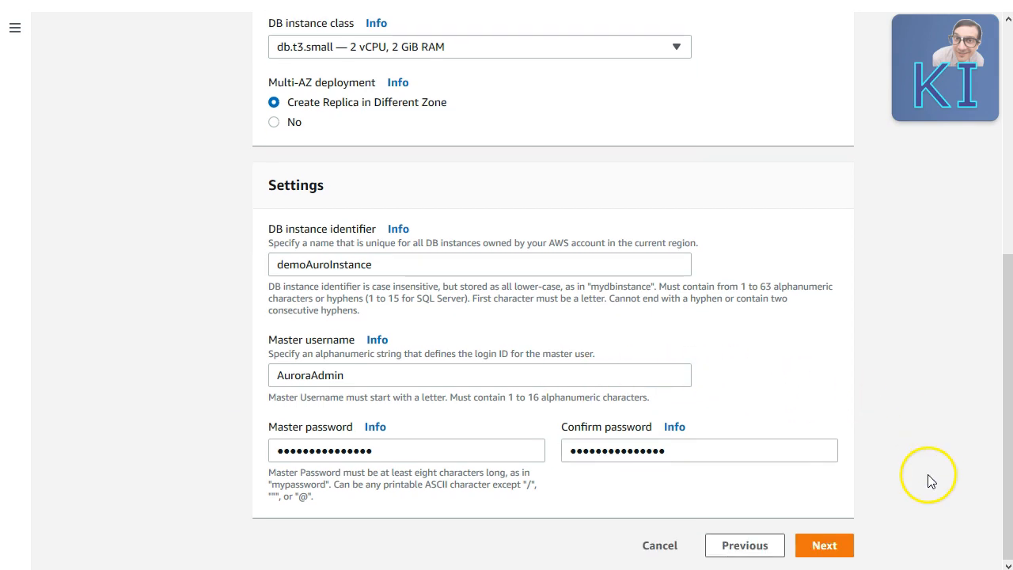
Step: In advanced settings, choose the demosubgrp subnet group
click(828, 548)
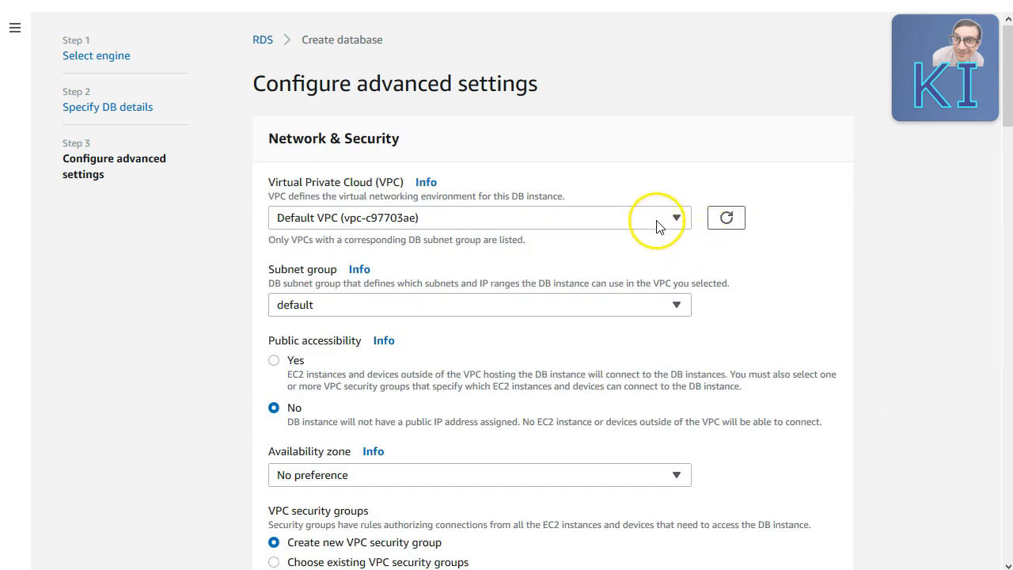
click(644, 303)
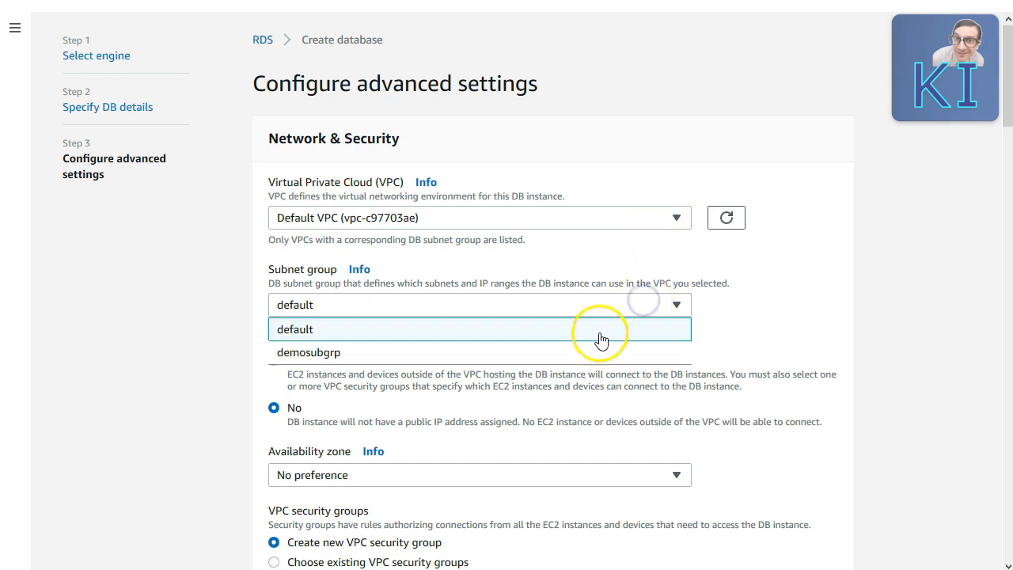
click(583, 352)
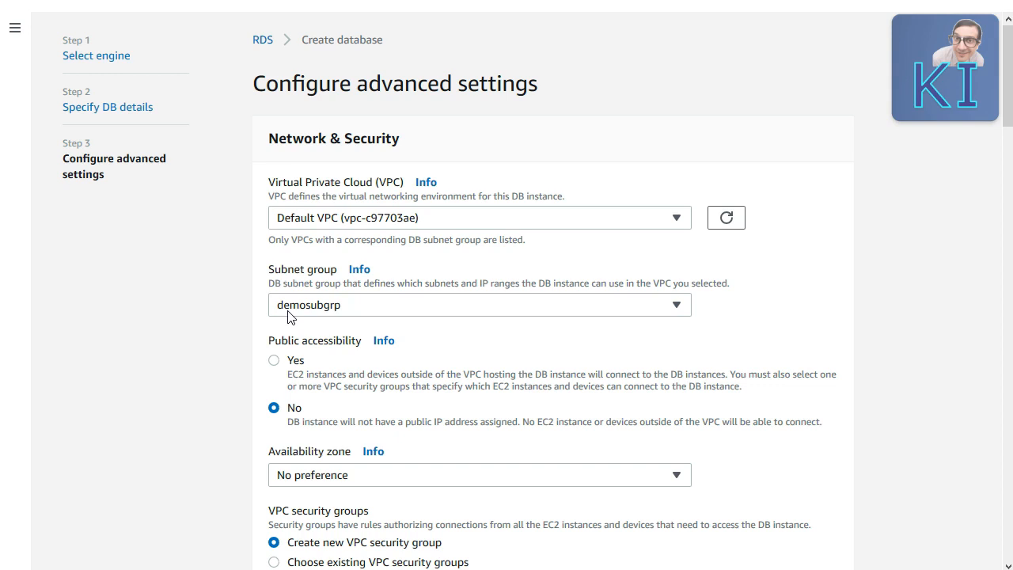
click(276, 431)
scroll(370, 339, down, 2)
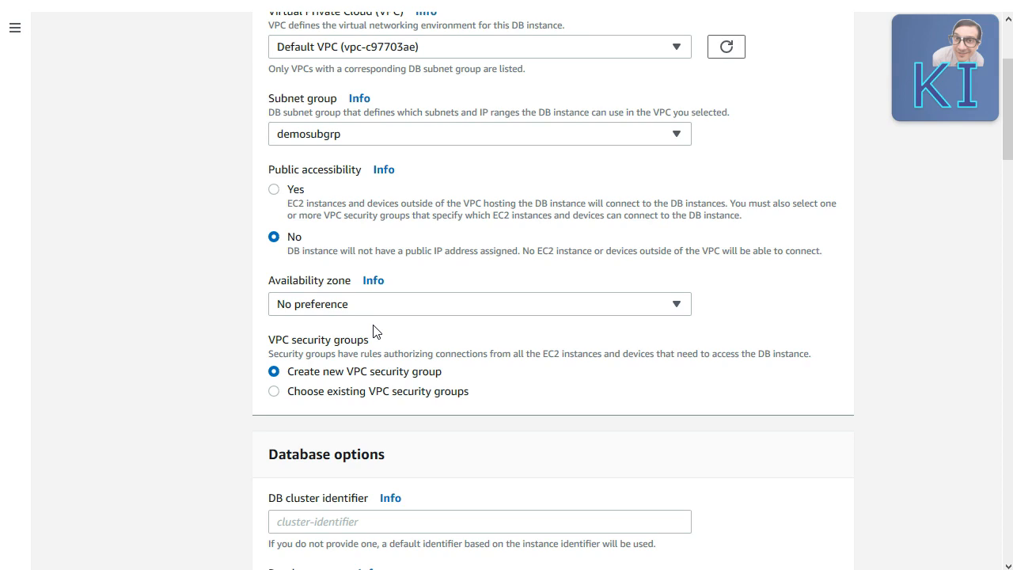
Step: Place the database in availability zone ap-southeast-1a
click(391, 307)
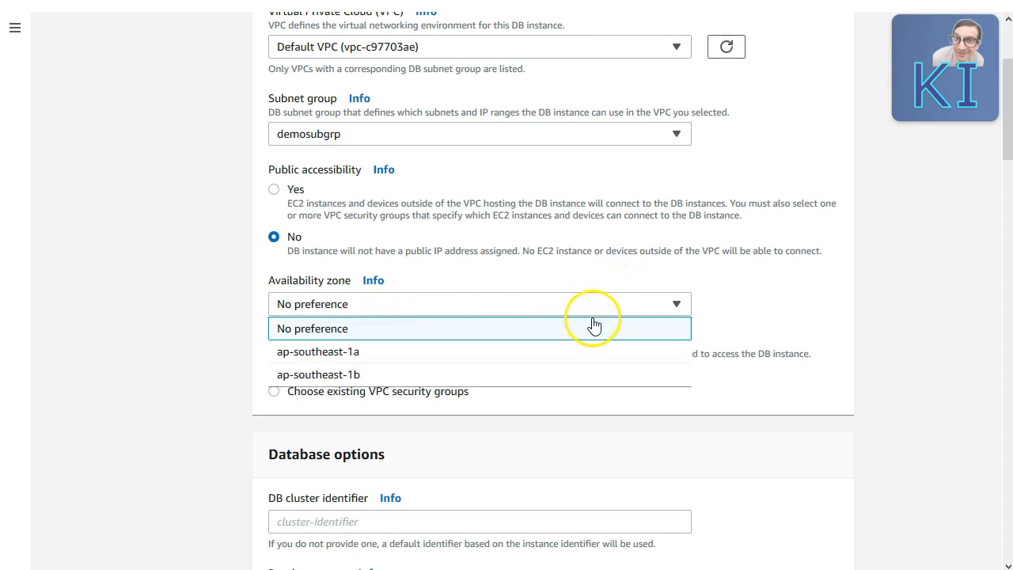
click(180, 346)
click(373, 280)
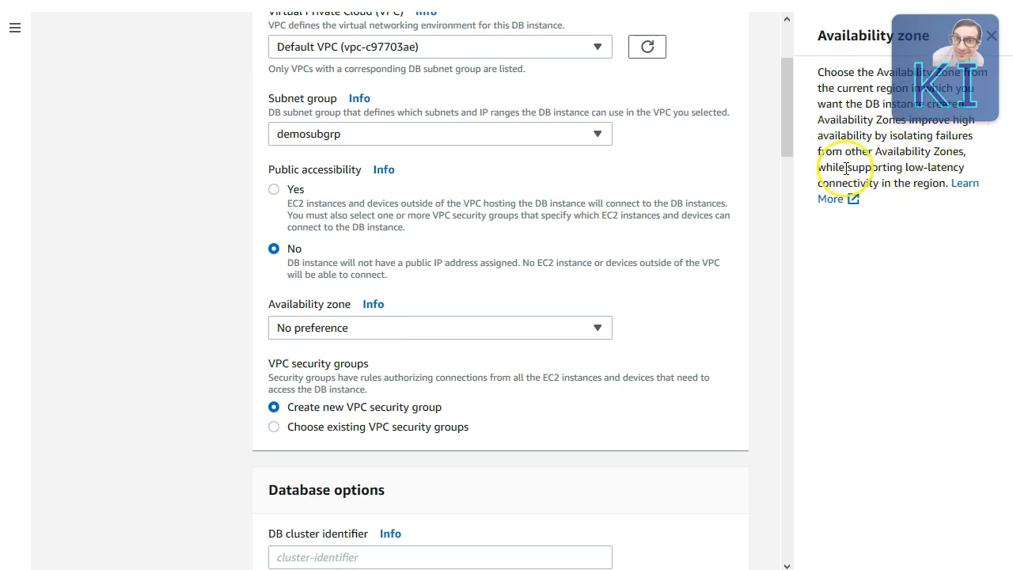
click(992, 36)
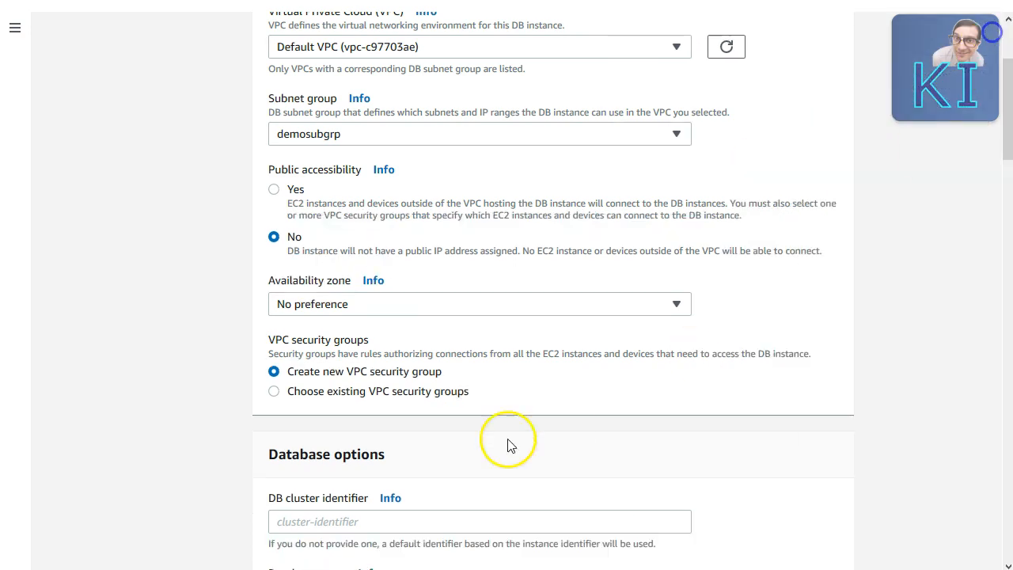
click(645, 303)
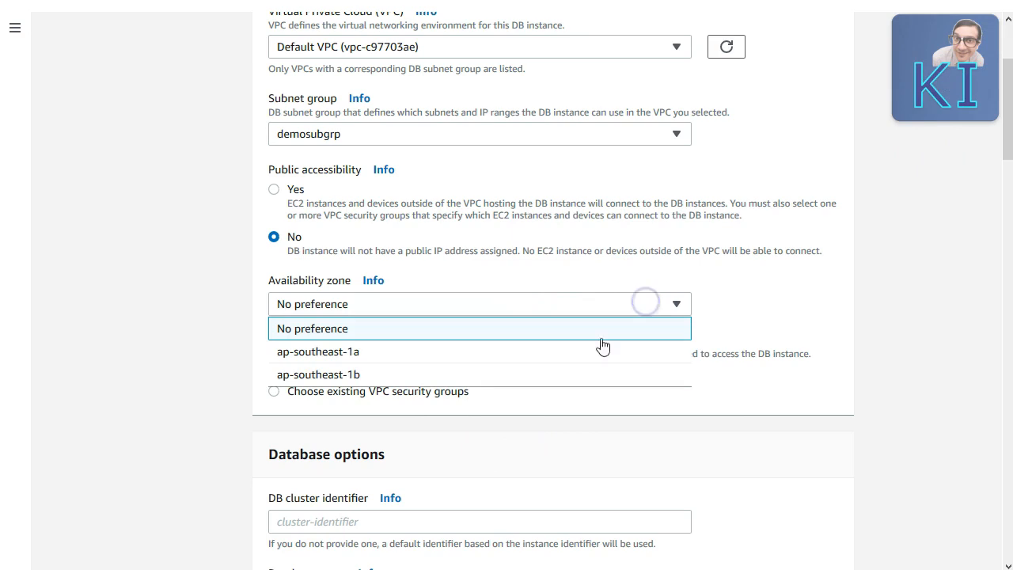
click(375, 353)
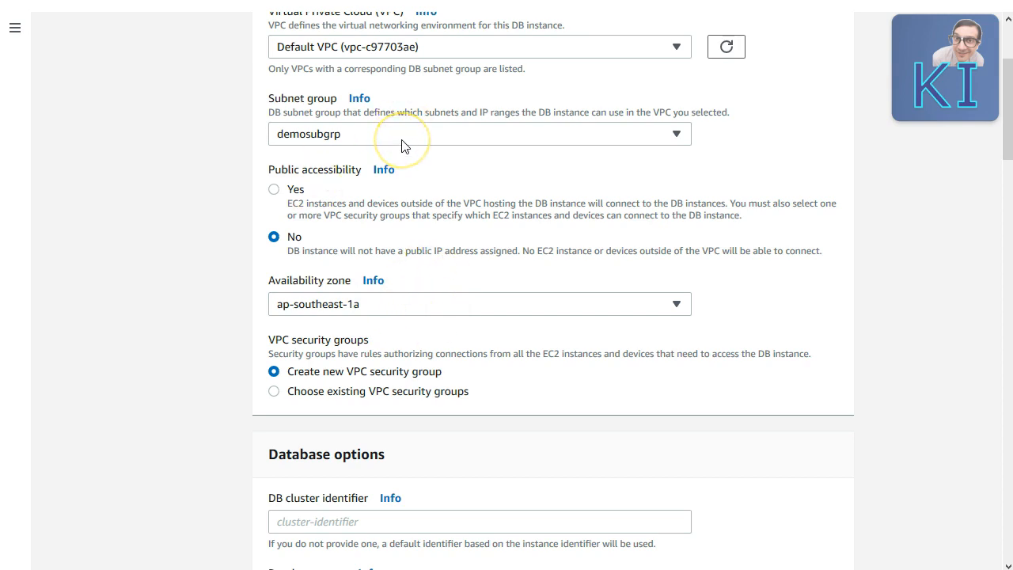
click(437, 304)
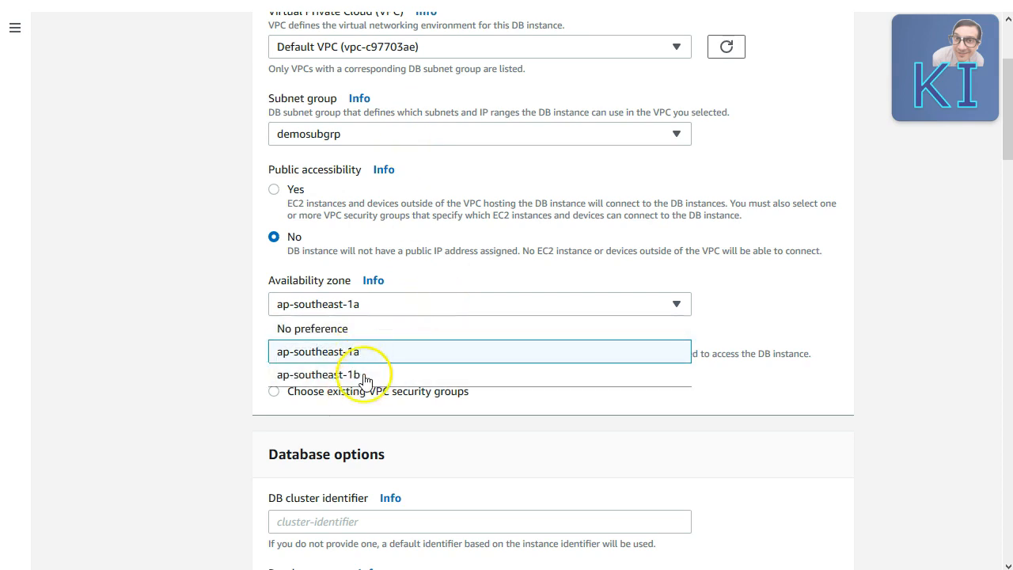
click(174, 250)
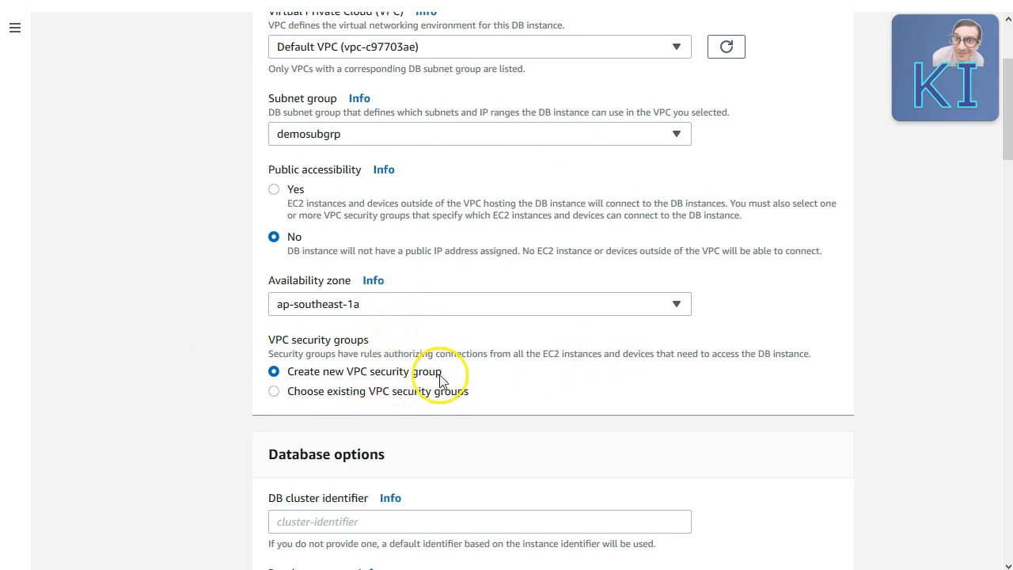
scroll(452, 392, down, 2)
scroll(453, 400, down, 1)
Step: Name the DB cluster AuroCluster and the database aurodb, leaving port 3306
click(383, 266)
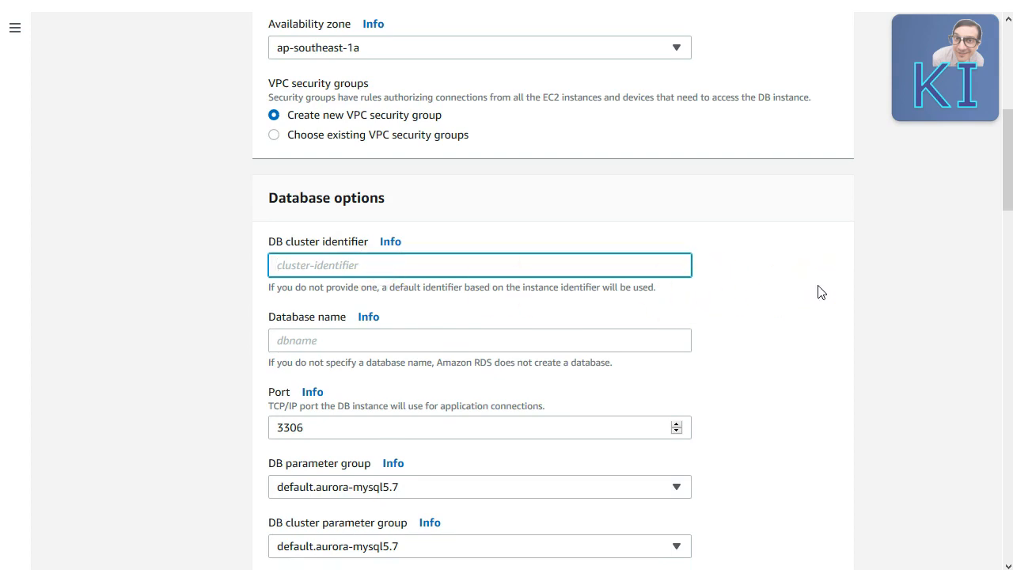
text(AuroCluster)
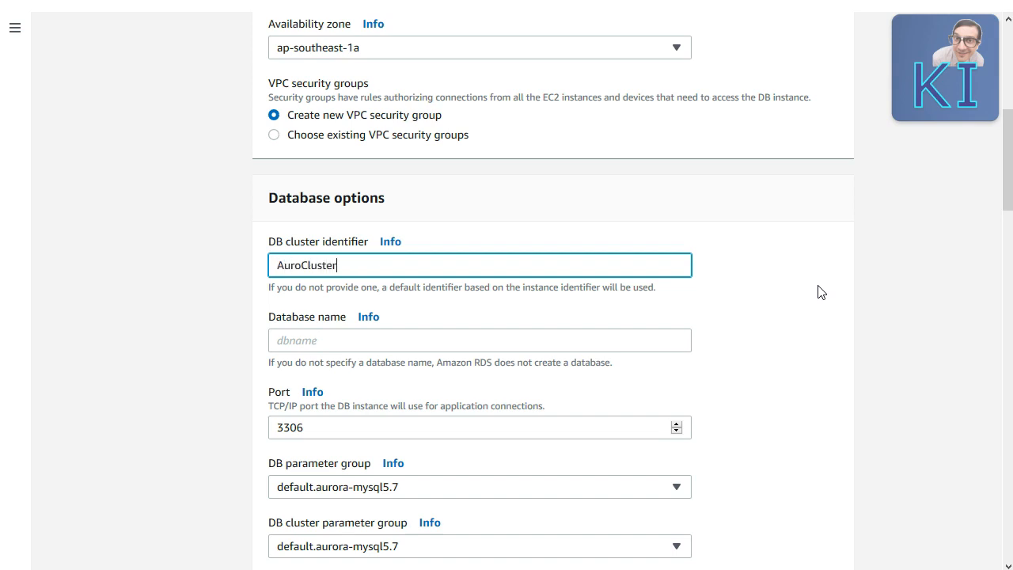
click(443, 343)
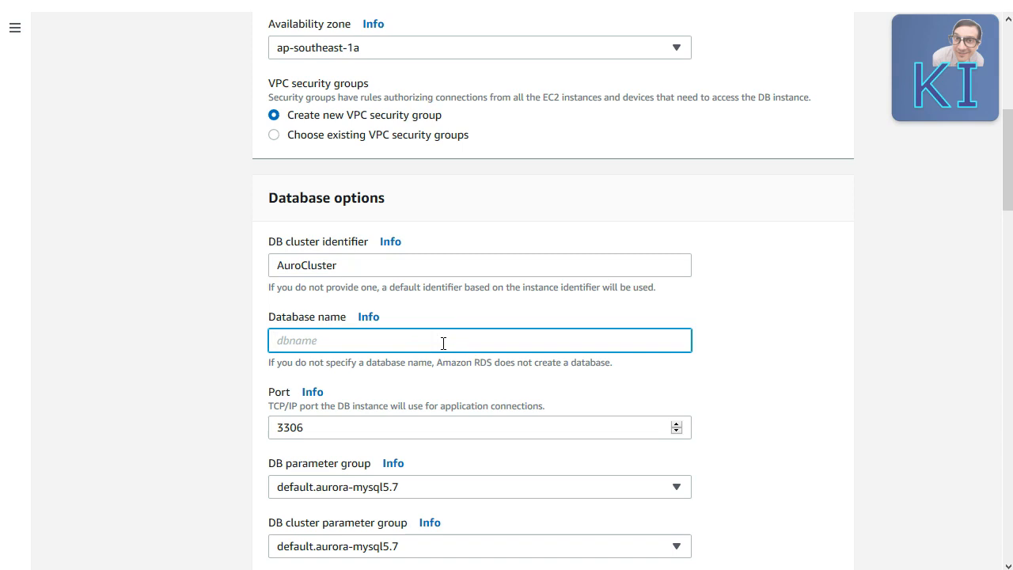
text(aurodb)
key(Tab)
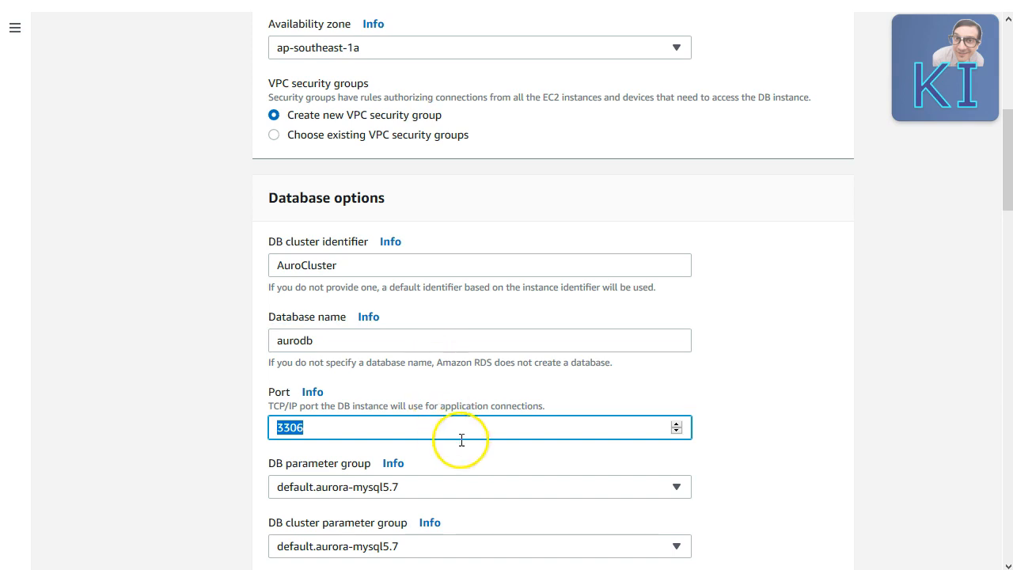
click(827, 424)
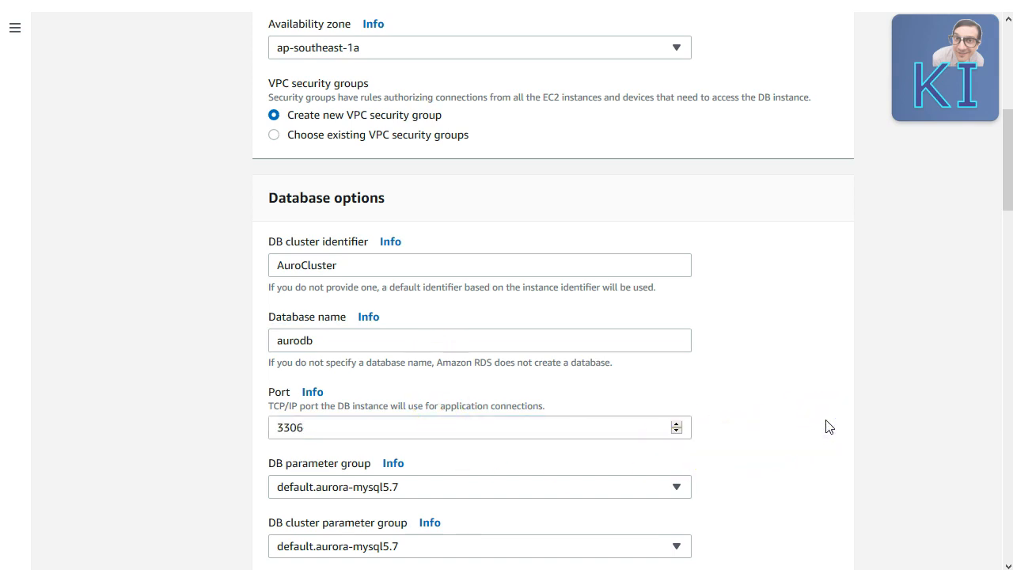
scroll(826, 424, down, 2)
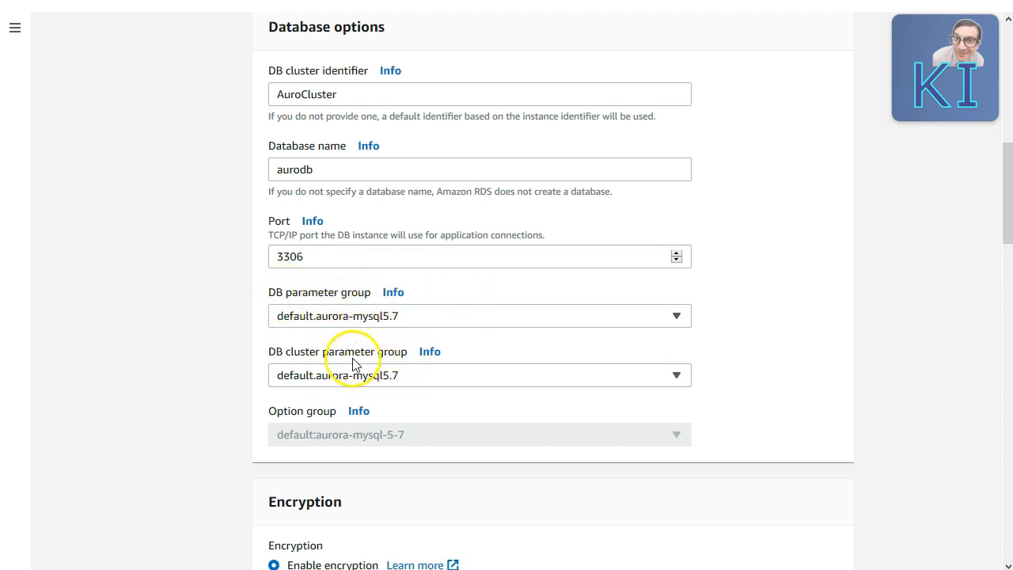
Step: Choose Disable encryption for the new Aurora database
scroll(882, 364, down, 5)
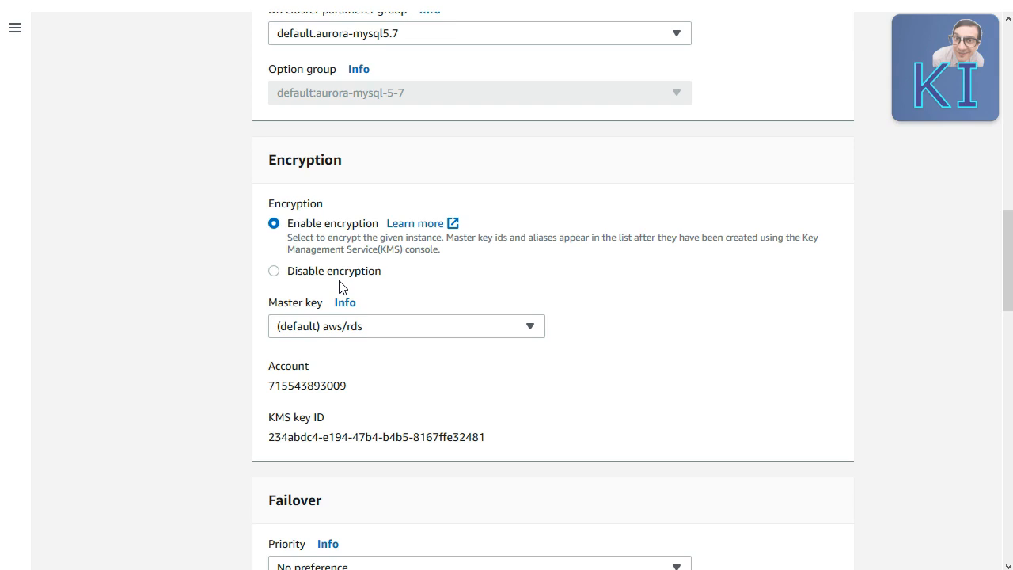
click(274, 272)
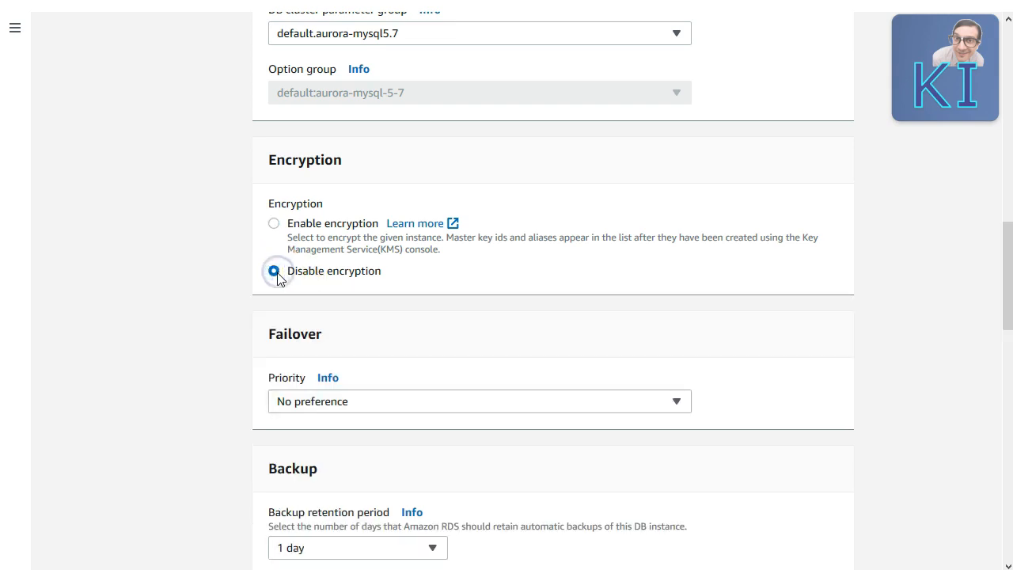
scroll(267, 300, down, 3)
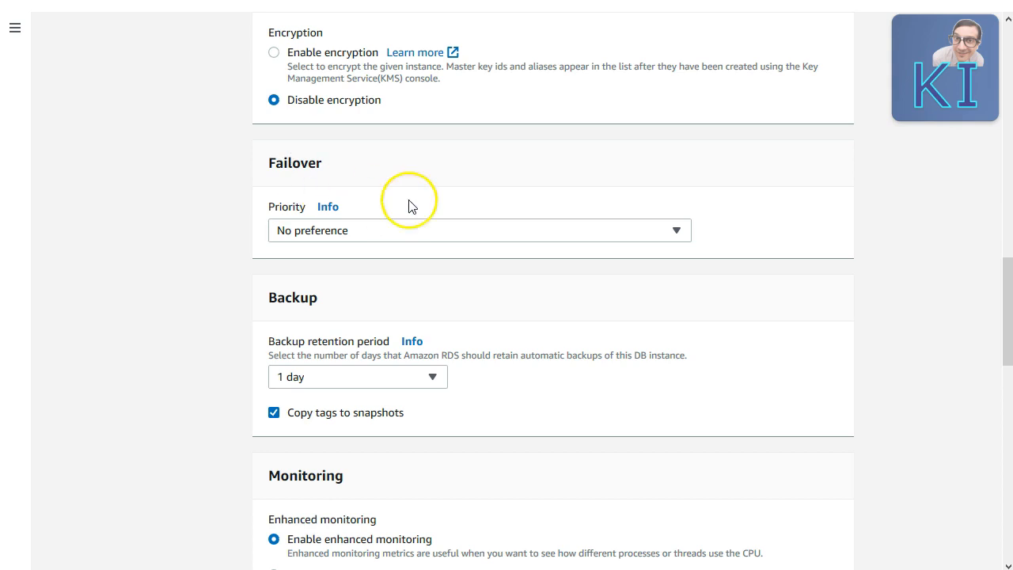
Step: Browse the failover priority options from No preference through tier-15
click(455, 231)
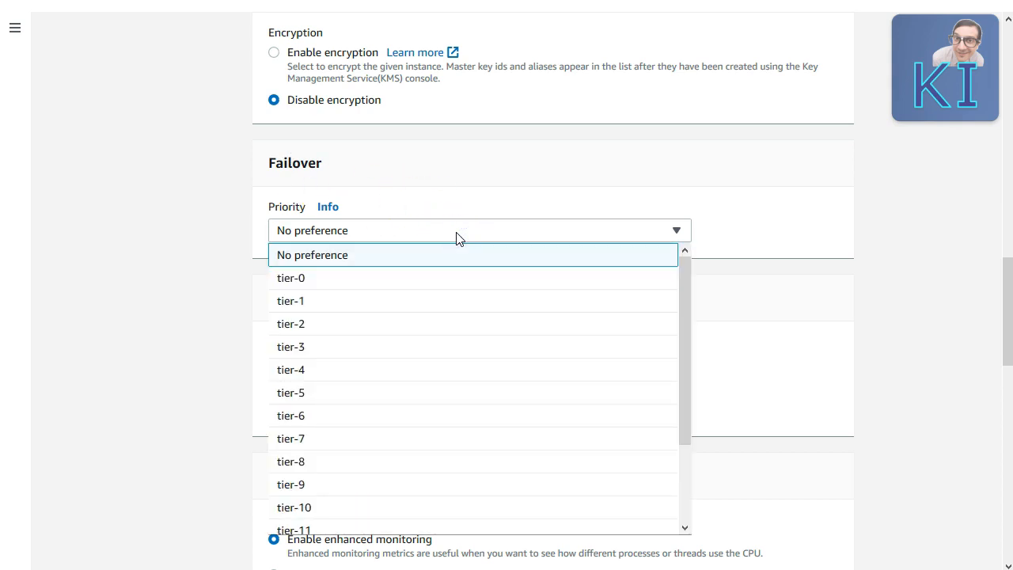
scroll(464, 355, down, 5)
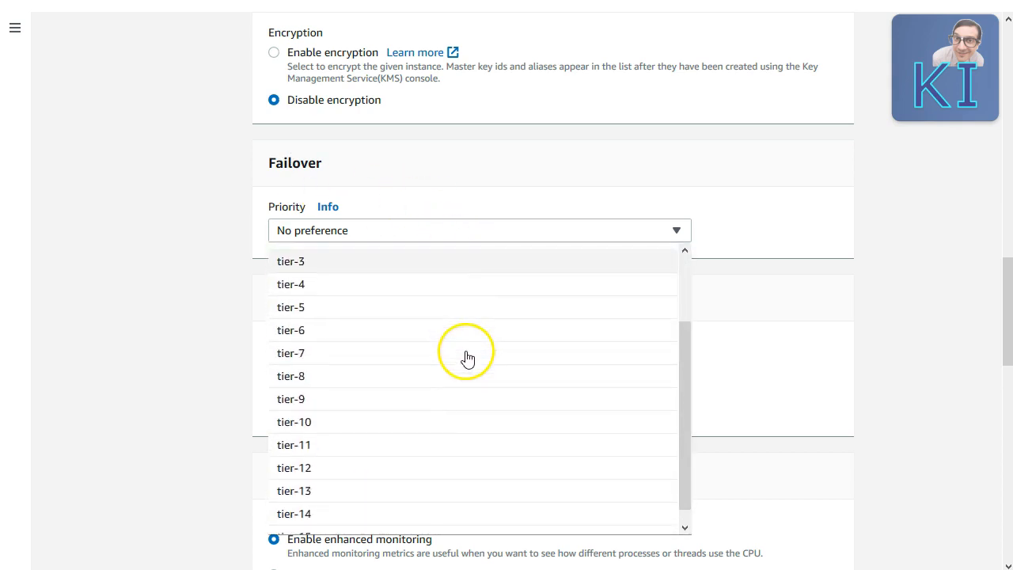
scroll(464, 364, up, 2)
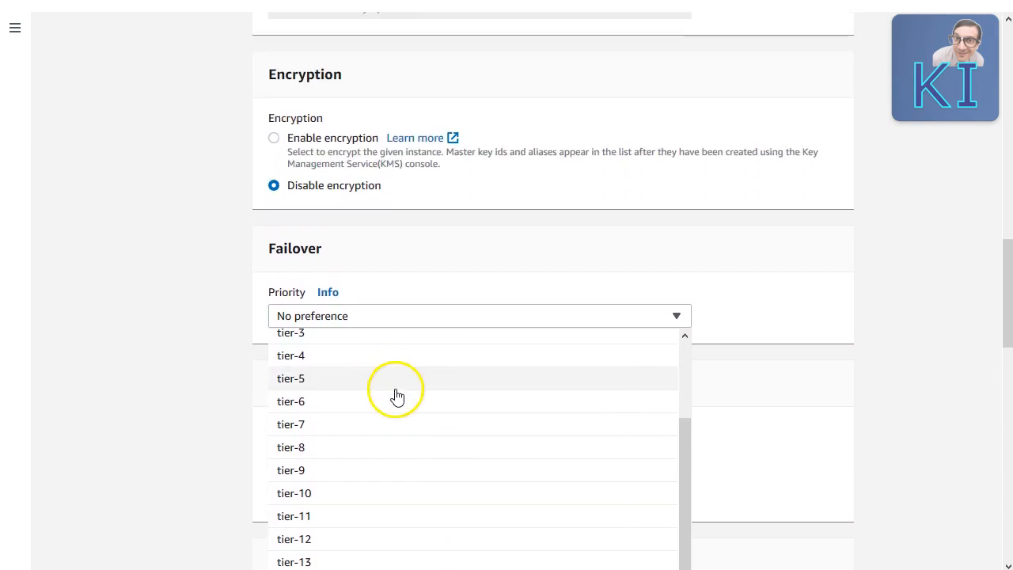
scroll(395, 388, down, 1)
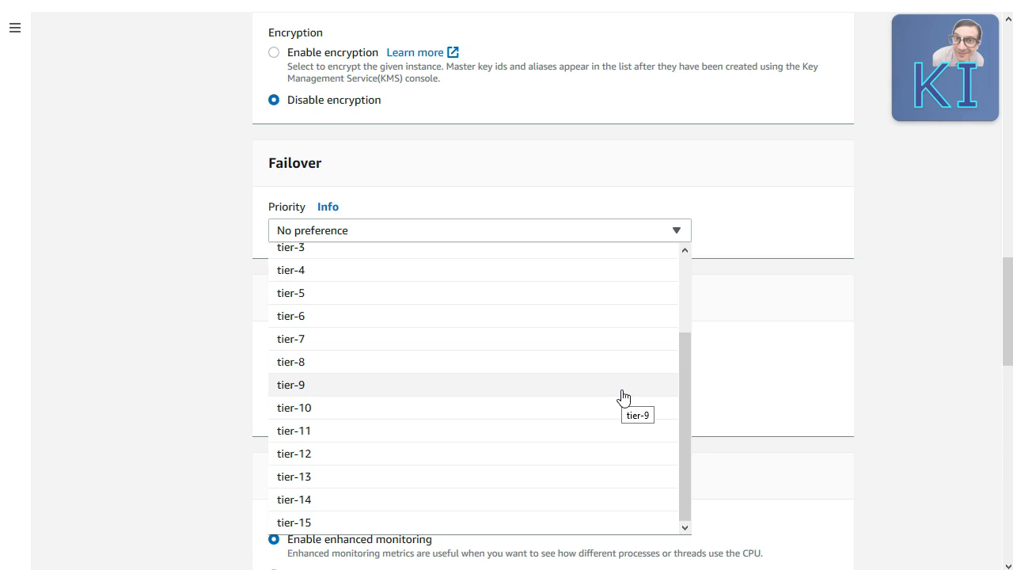
scroll(623, 396, up, 2)
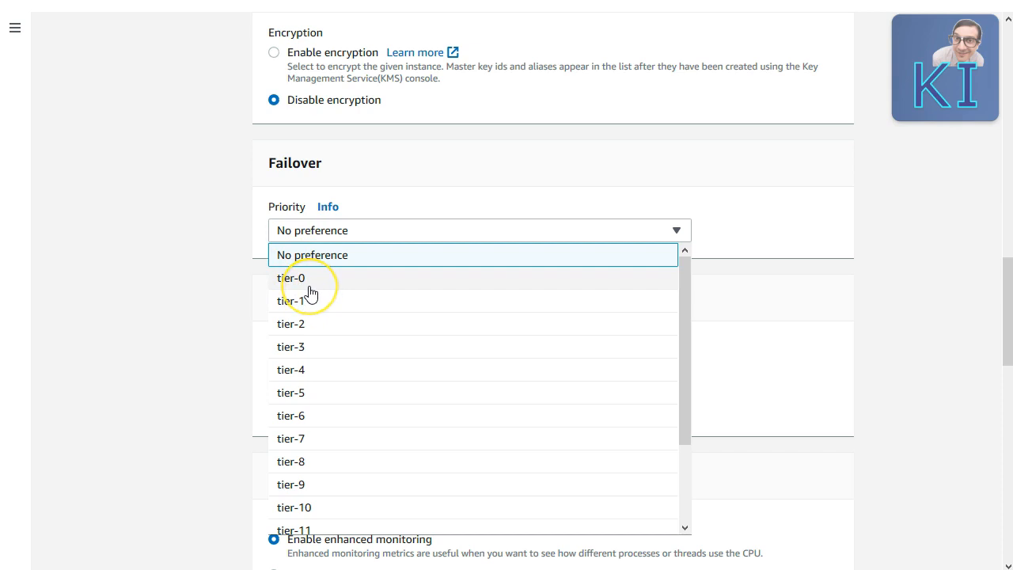
Step: Close and reopen the failover priority list, leaving it at No preference
scroll(348, 475, down, 2)
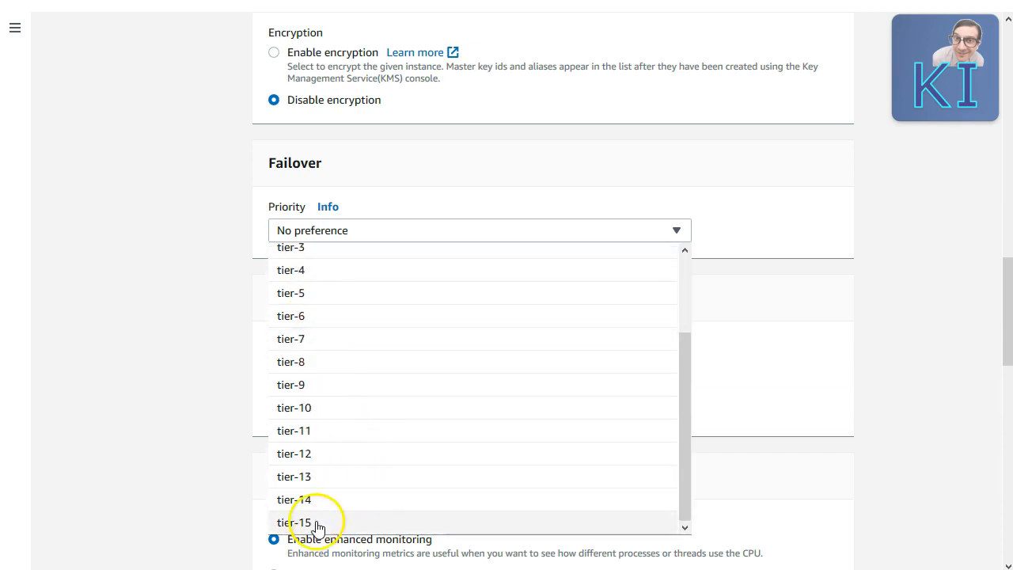
click(181, 357)
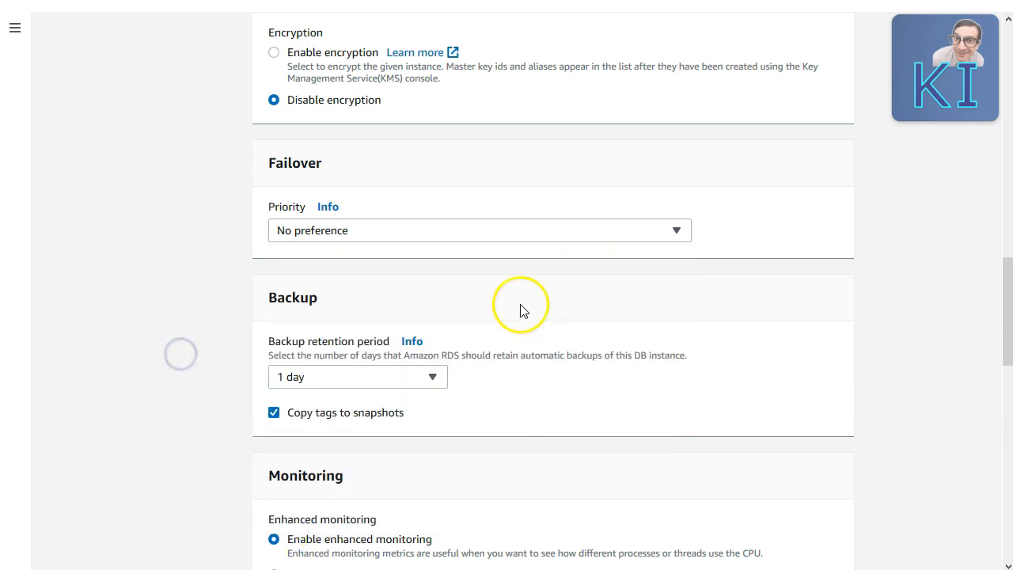
click(536, 242)
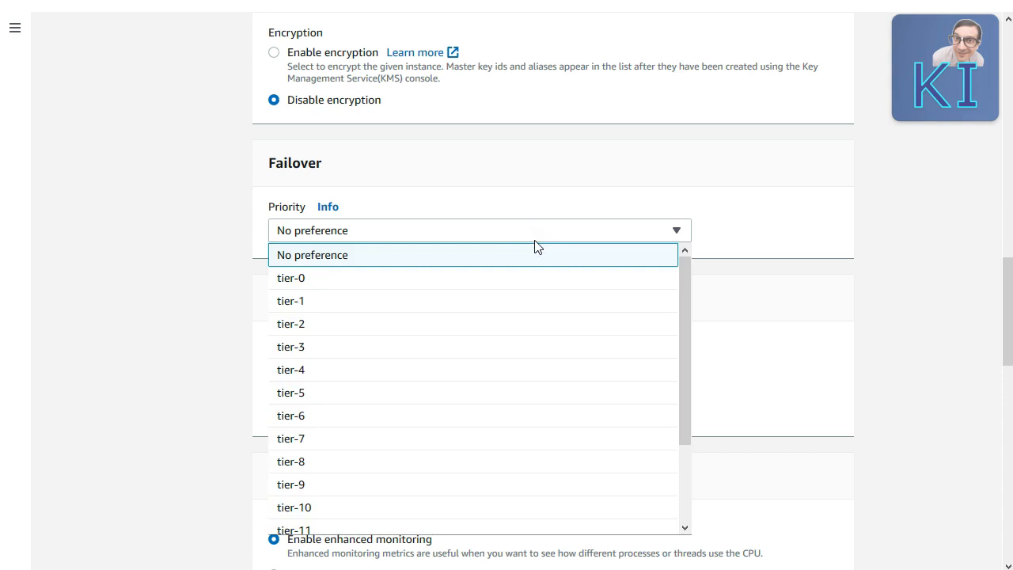
click(174, 335)
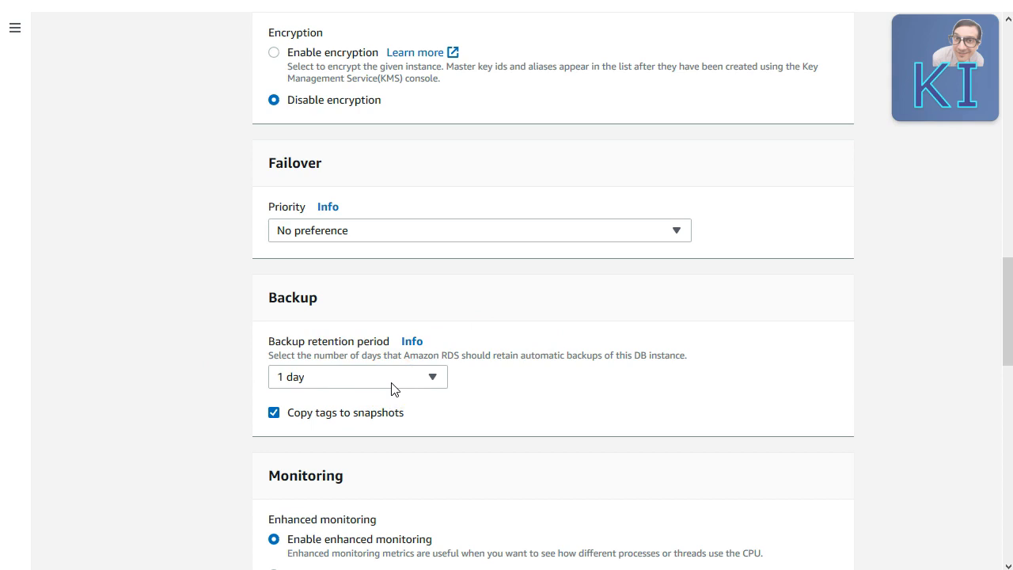
Step: Leave Enhanced monitoring disabled after checking the granularity options, so no monitoring role is set
scroll(171, 394, down, 4)
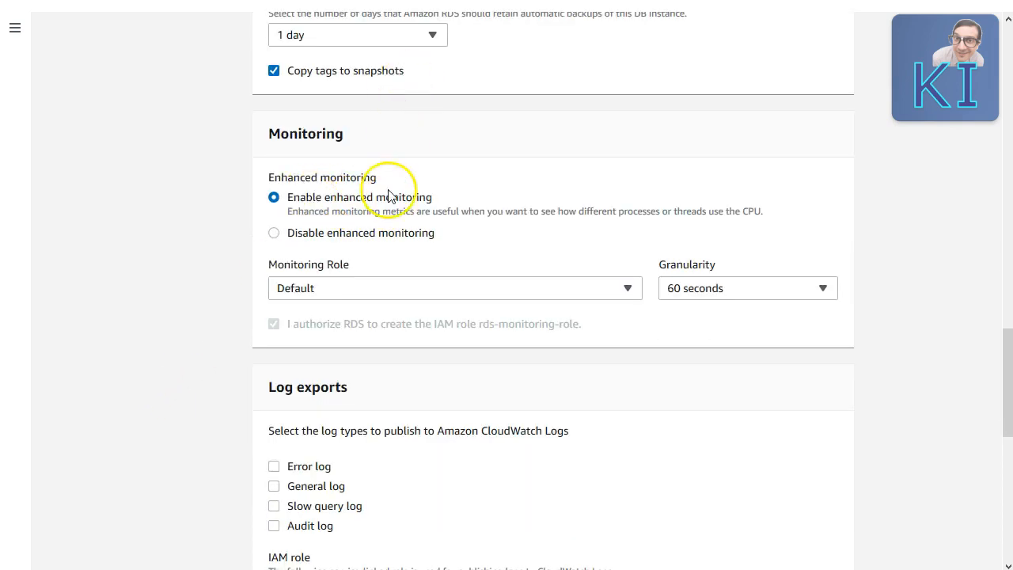
click(388, 239)
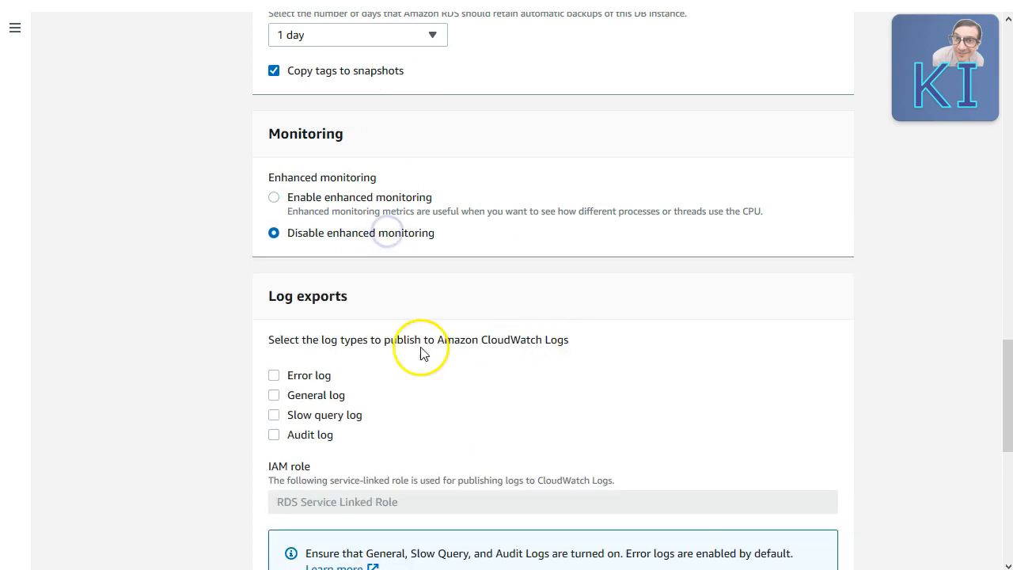
click(312, 194)
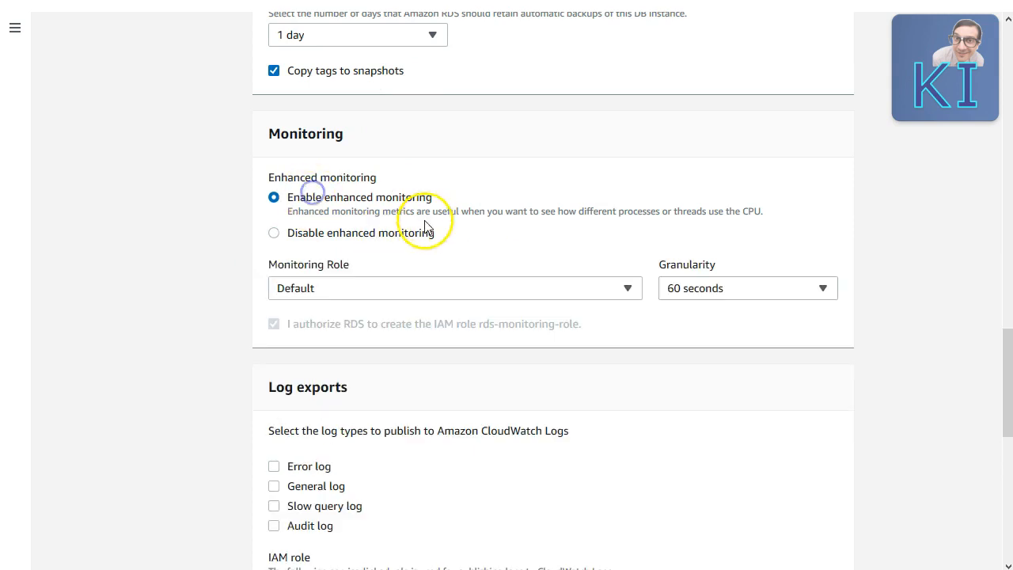
click(689, 285)
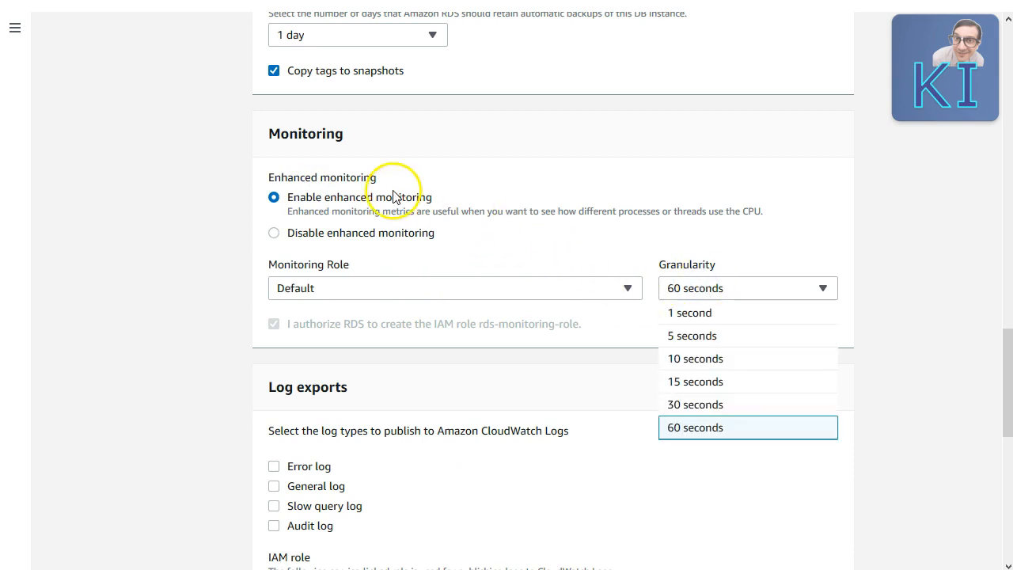
click(337, 234)
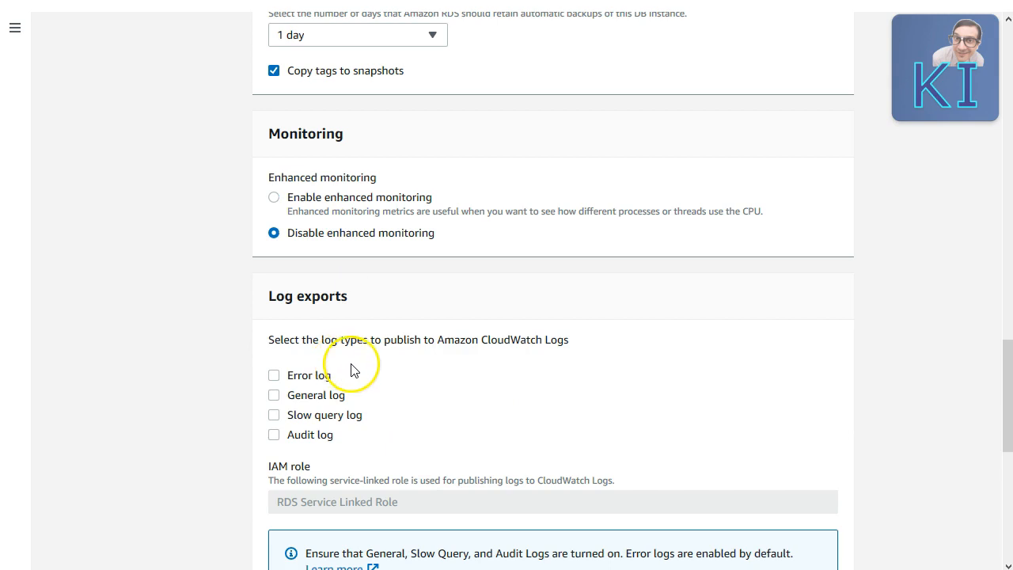
scroll(356, 349, down, 1)
scroll(385, 304, up, 2)
scroll(384, 305, down, 1)
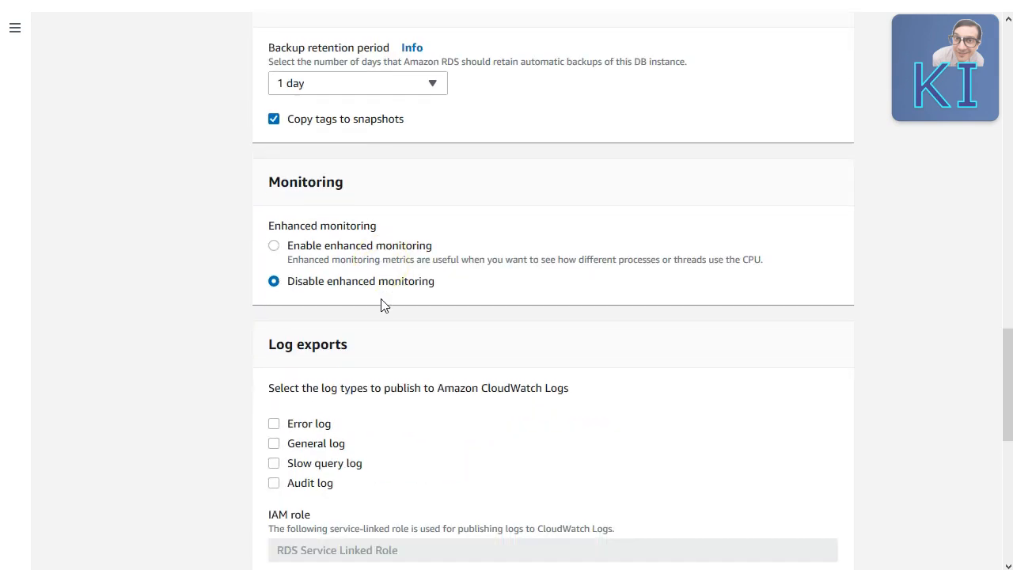
scroll(385, 305, down, 1)
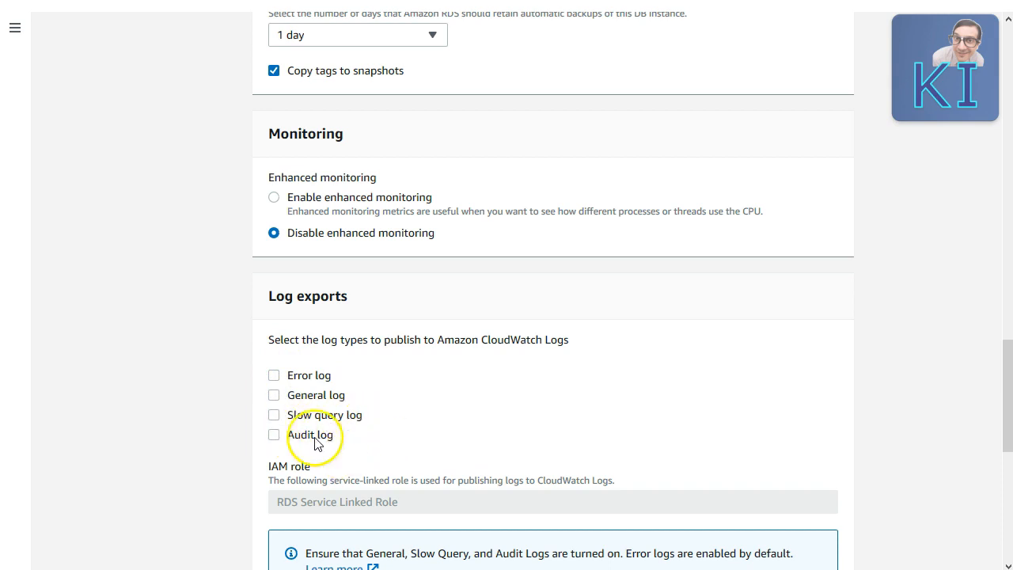
Step: Turn off deletion protection and submit the new Aurora database for creation
scroll(278, 435, down, 2)
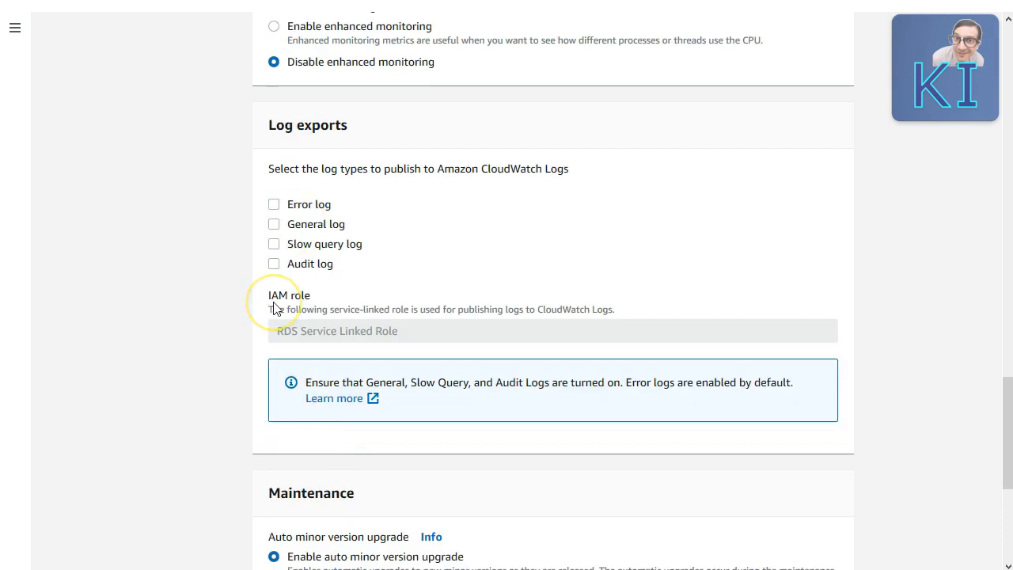
scroll(276, 308, down, 4)
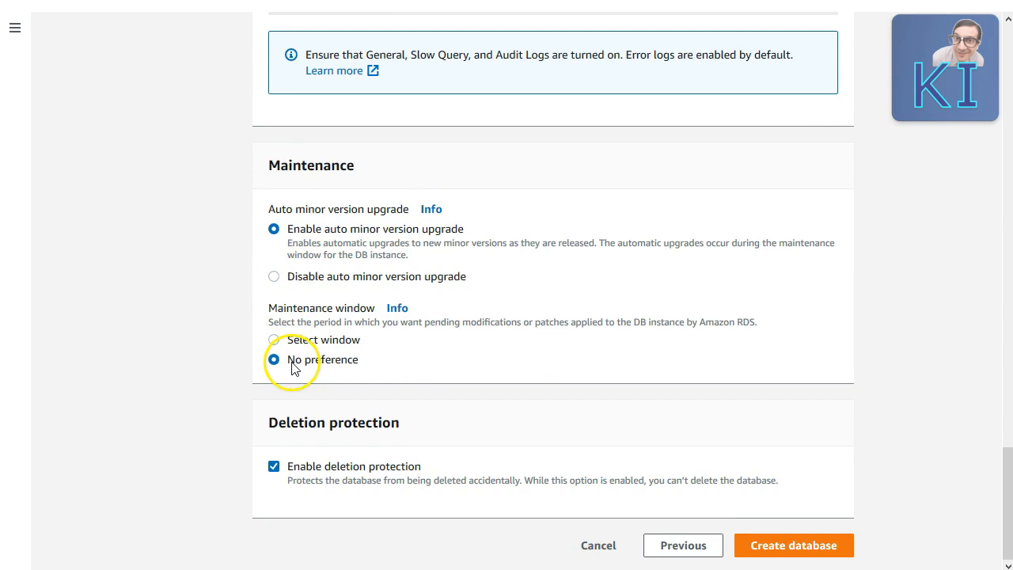
click(275, 469)
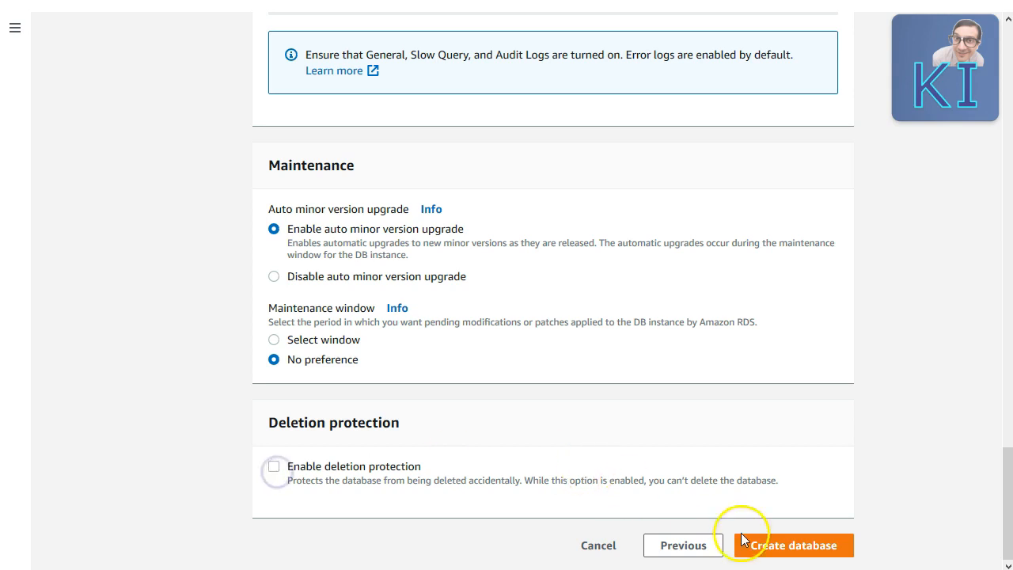
click(773, 543)
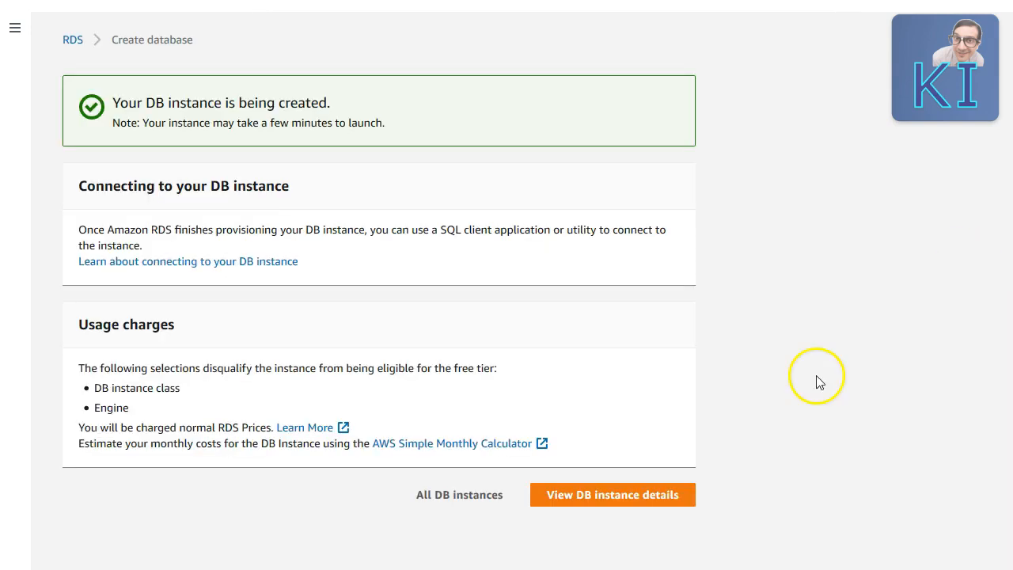
Step: Return to the Databases list showing aurocluster with its writer and reader instances
click(602, 497)
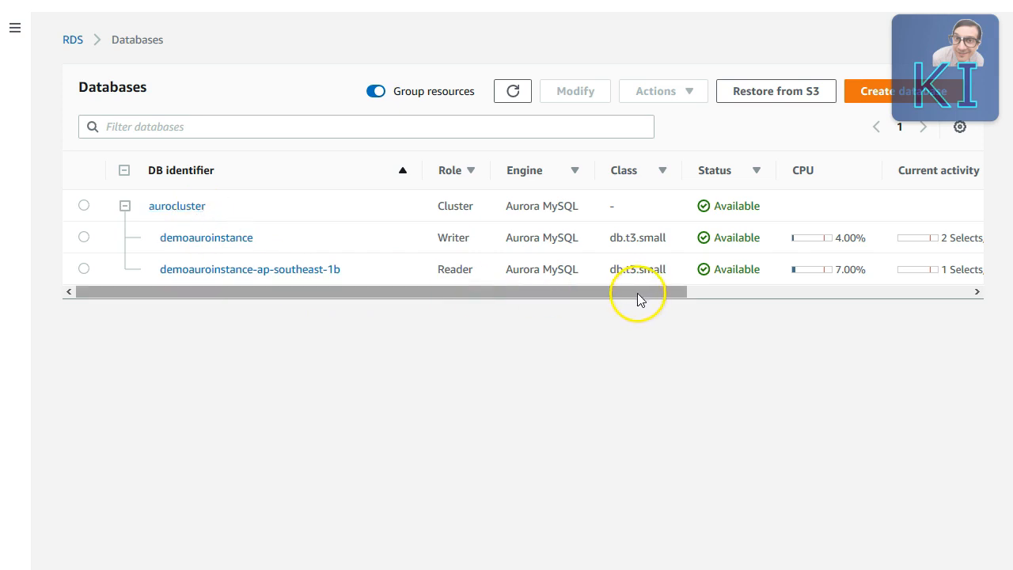
Step: Add the Replica lag column to the Databases table and scroll over to see the reader's 20 ms lag
drag(632, 293, 996, 296)
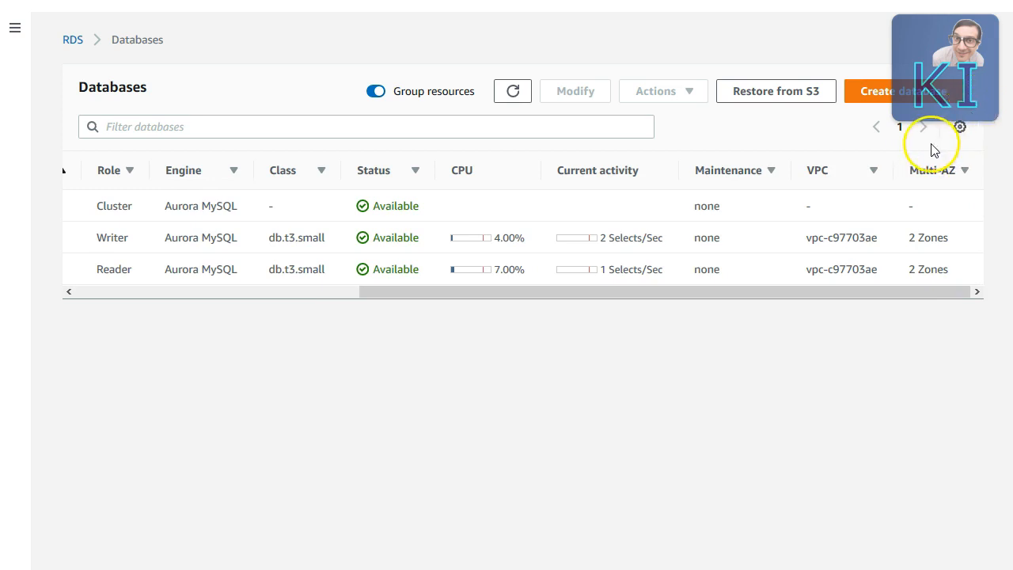
click(961, 127)
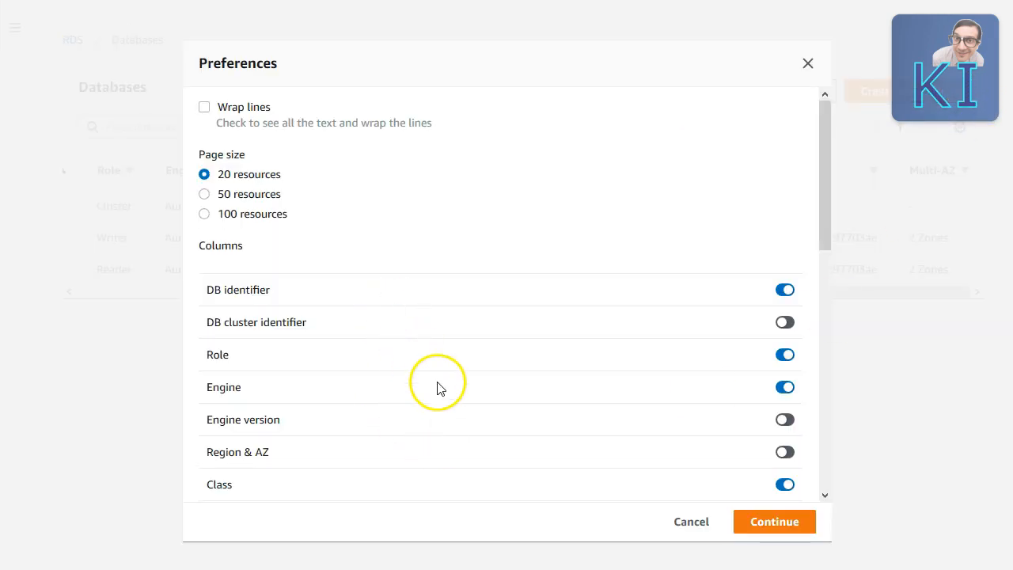
scroll(437, 387, down, 4)
scroll(441, 396, down, 3)
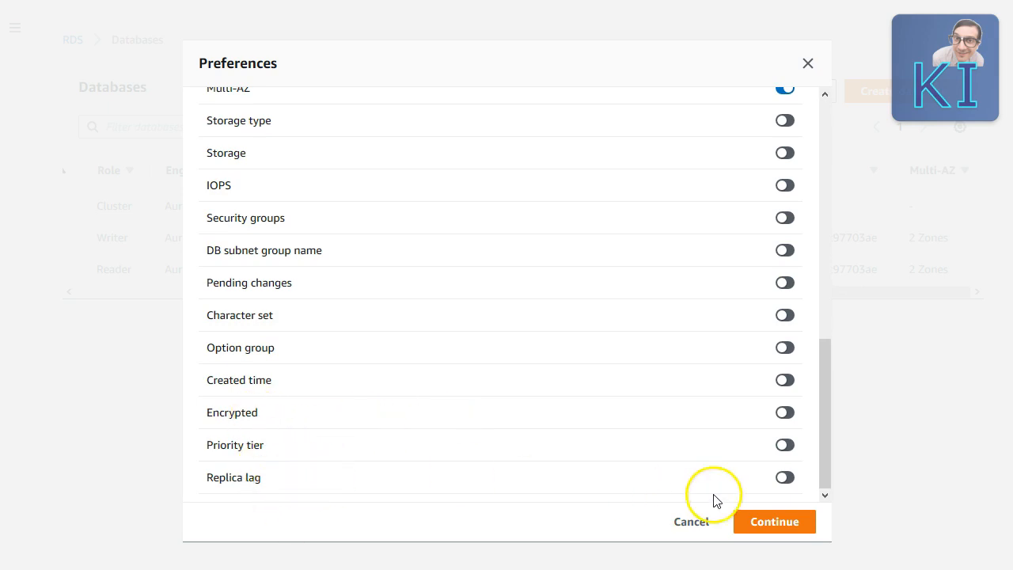
click(786, 479)
click(765, 524)
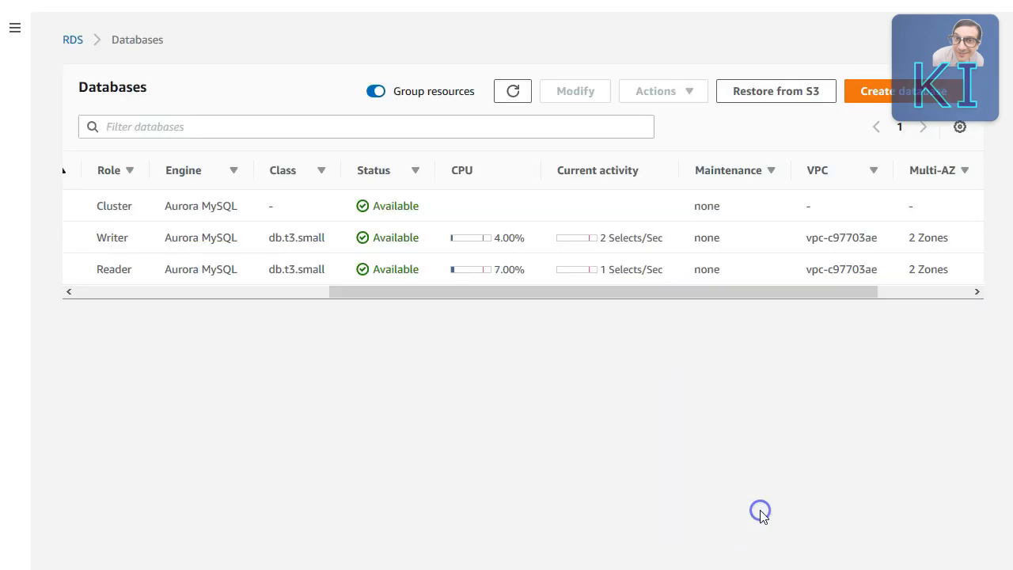
drag(843, 297, 1005, 294)
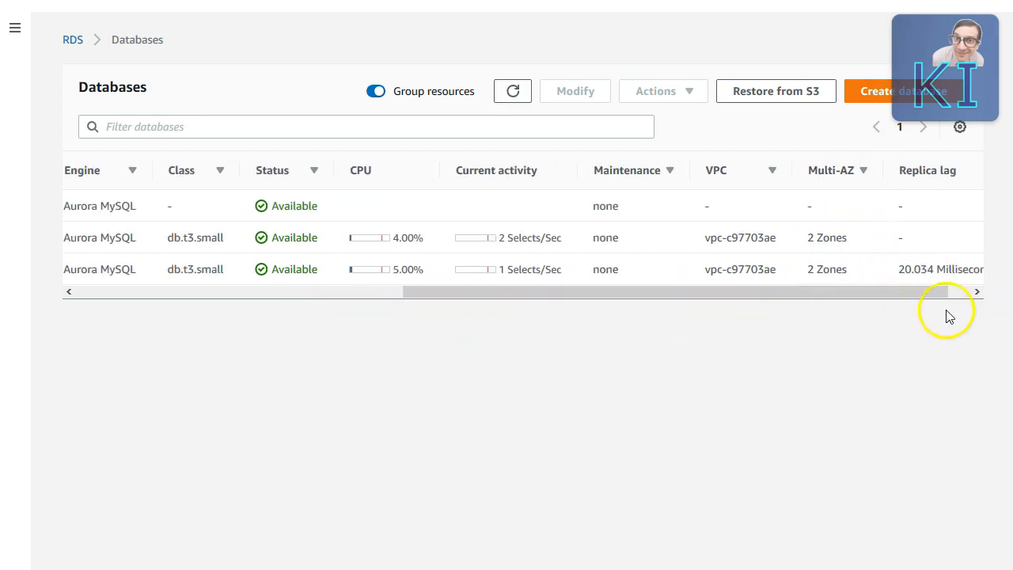
drag(941, 294, 992, 292)
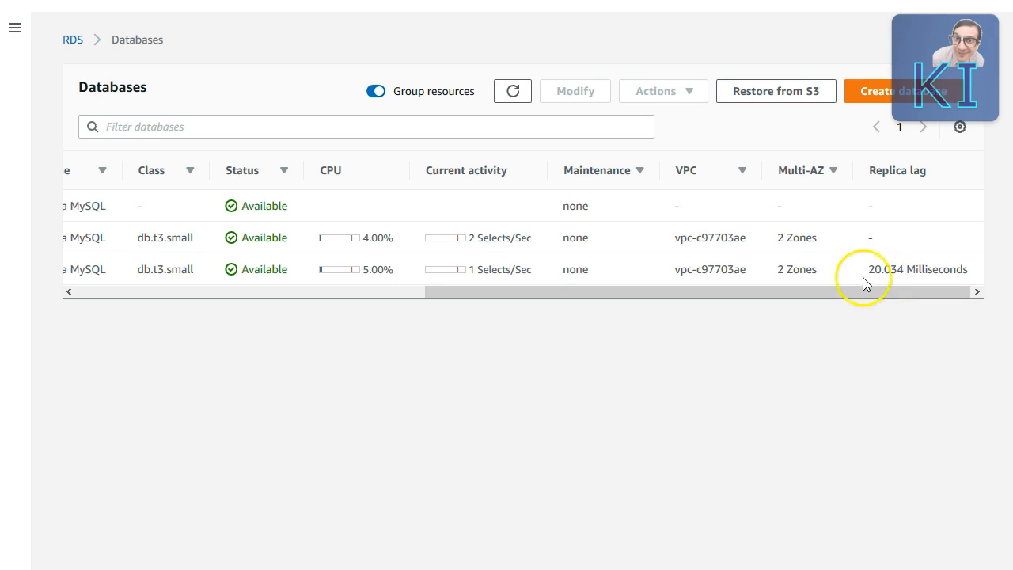
drag(821, 292, 268, 273)
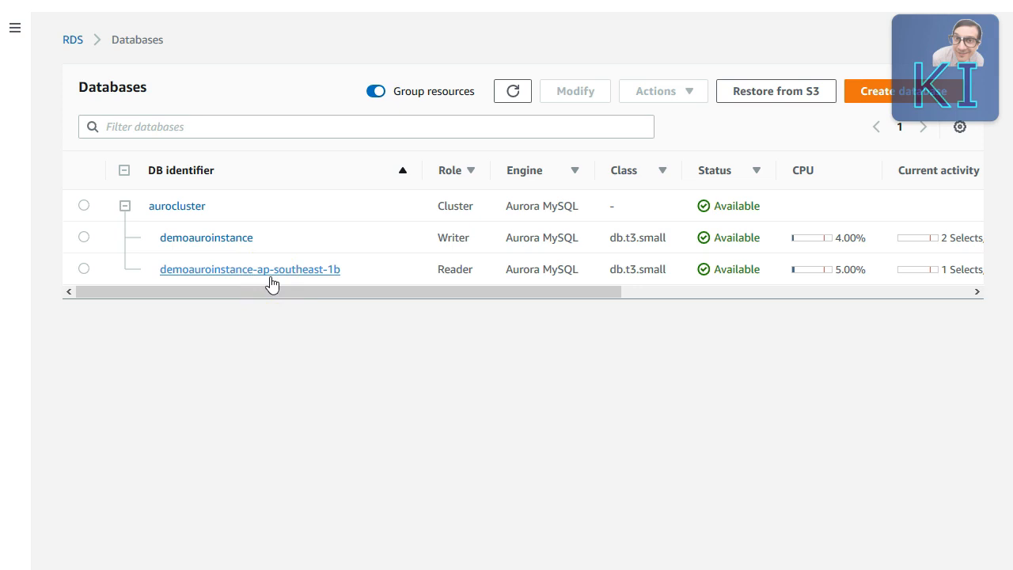
Step: Review aurocluster's reader and writer endpoints, then open the writer instance demoauroinstance
click(178, 208)
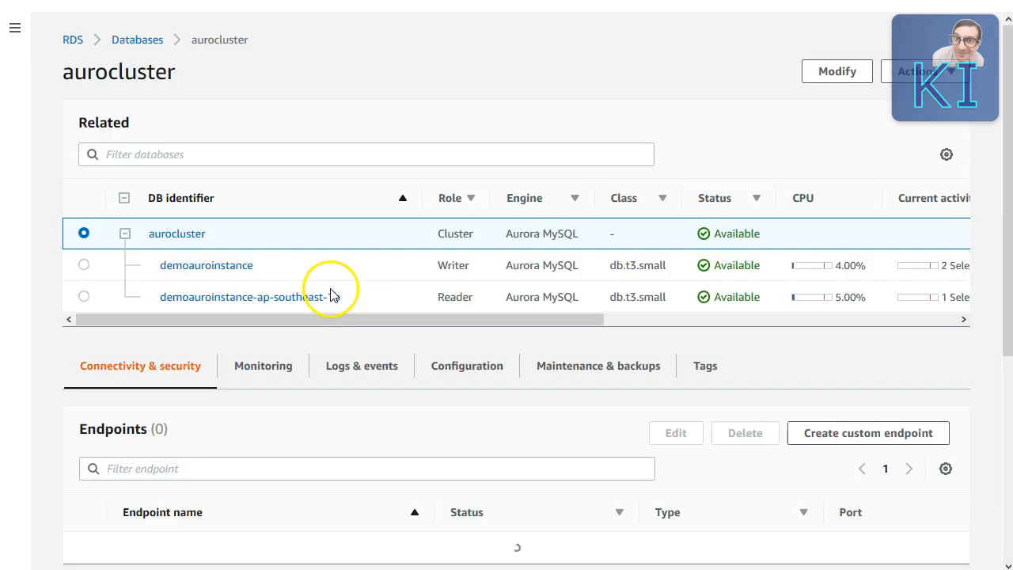
scroll(380, 306, down, 1)
scroll(378, 305, down, 3)
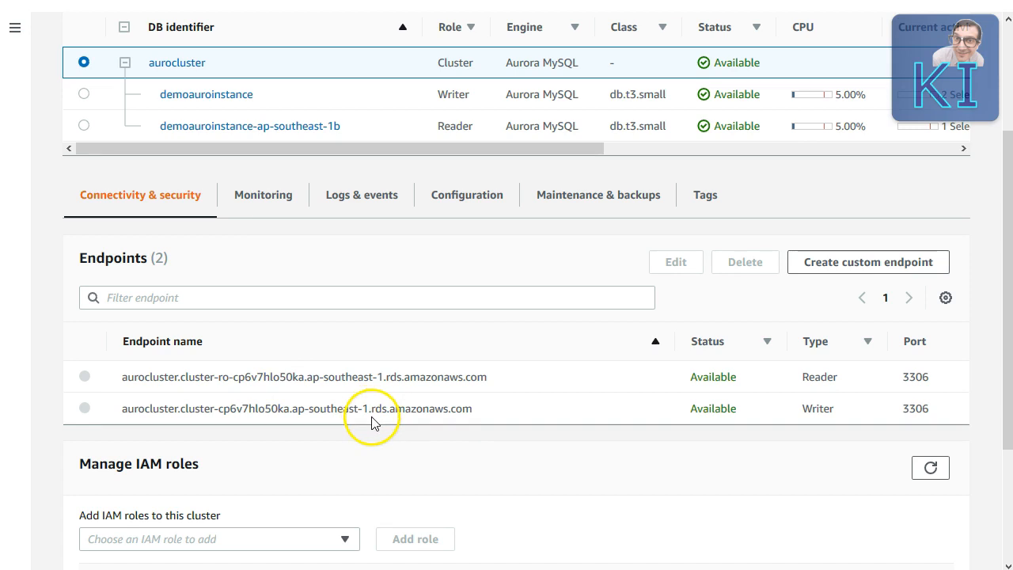
scroll(471, 272, down, 2)
scroll(366, 238, up, 3)
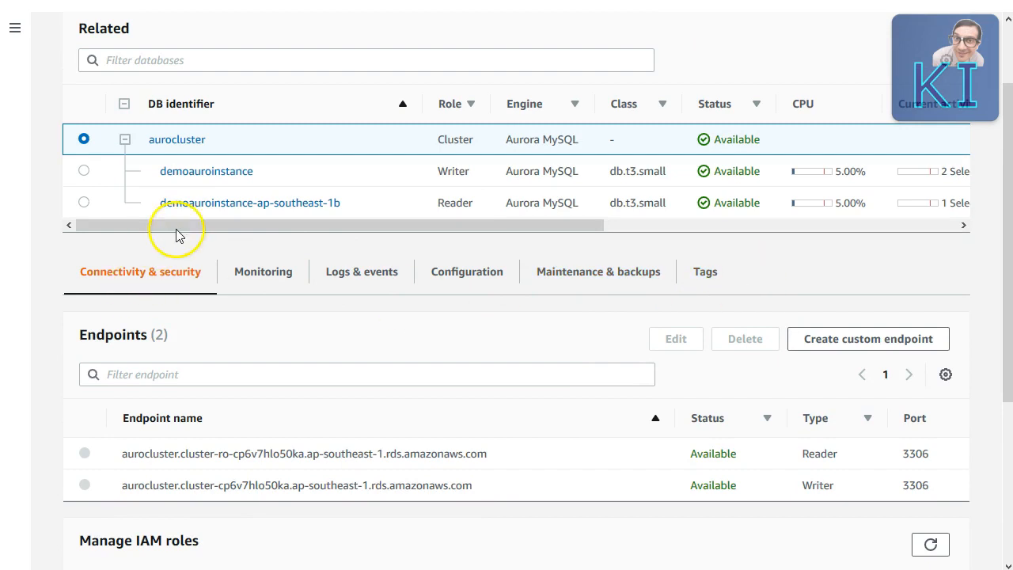
click(181, 175)
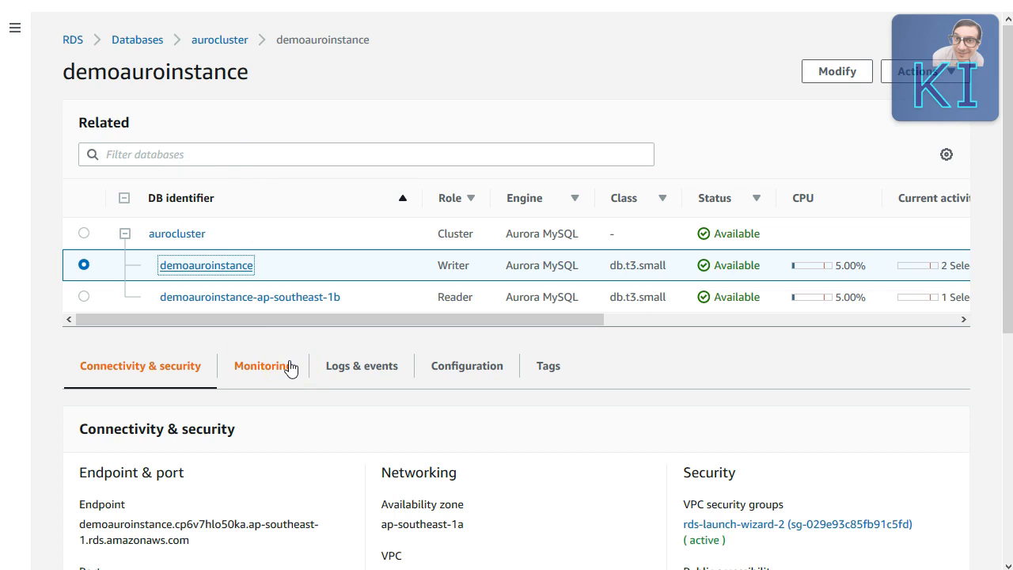
Step: Compare the endpoint hostnames of demoauroinstance and demoauroinstance-ap-southeast-1b, then go back to aurocluster
click(215, 266)
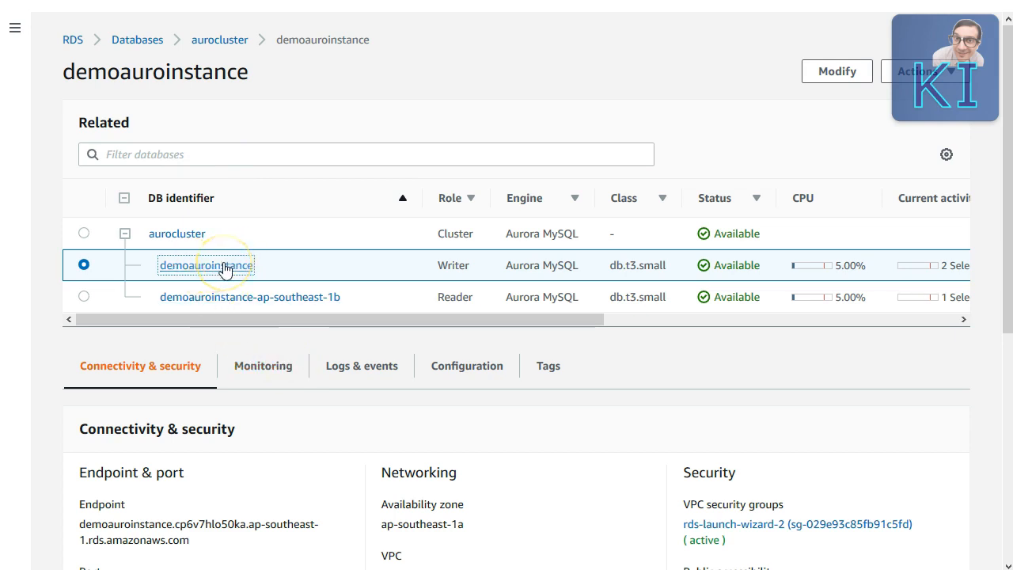
drag(79, 524, 203, 548)
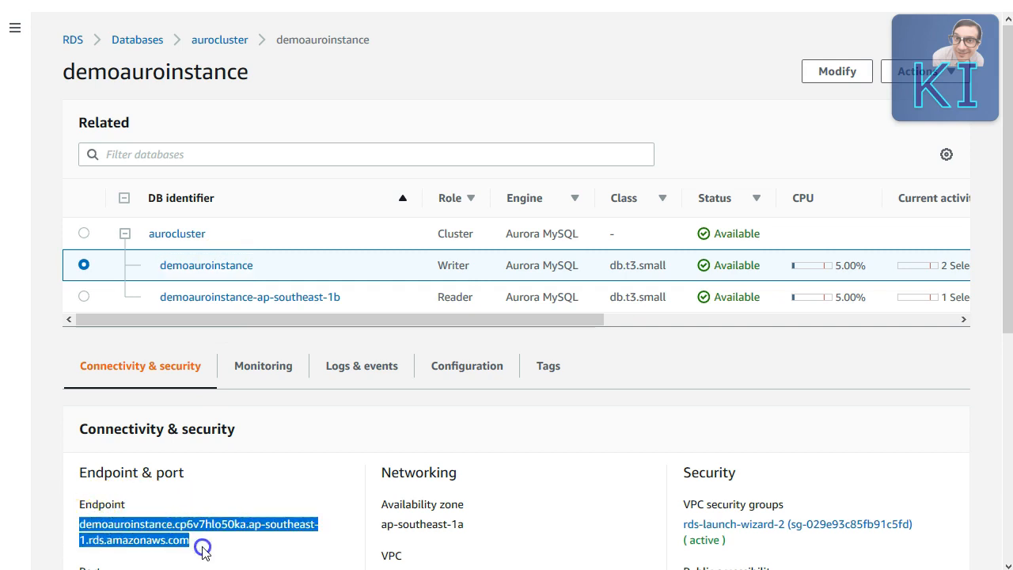
click(247, 299)
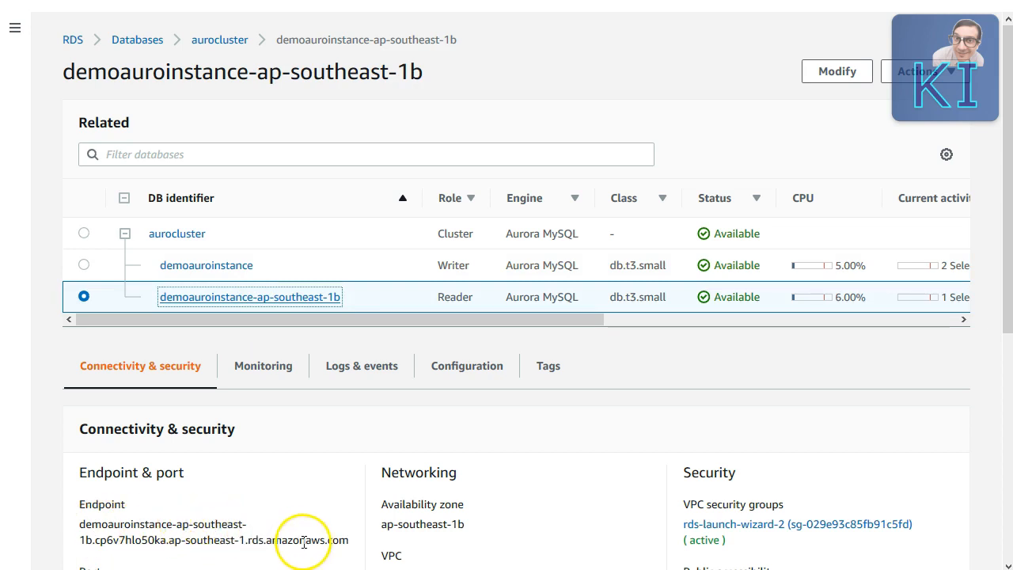
click(190, 233)
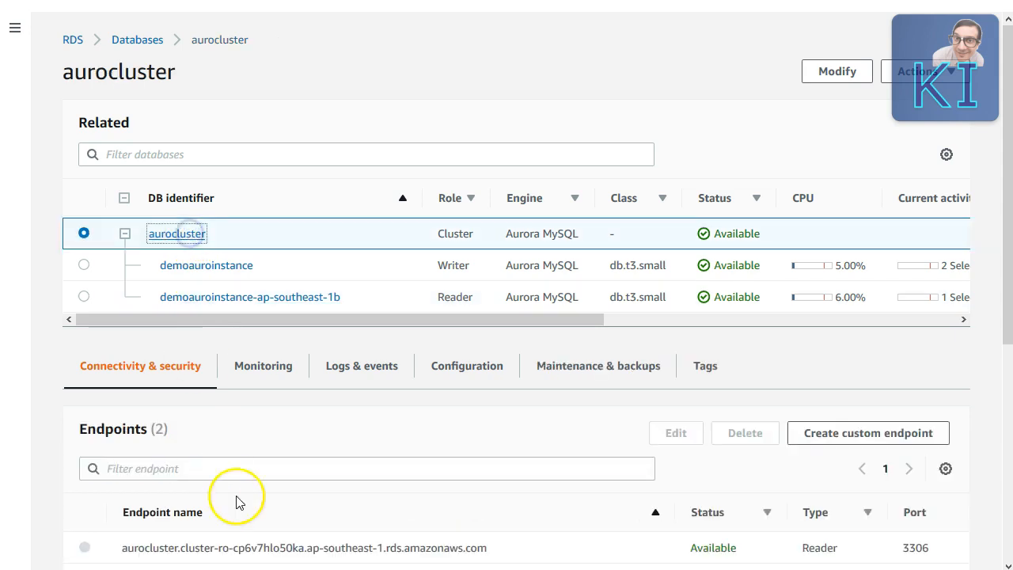
Step: Sort aurocluster's endpoints by name descending so the writer comes first, and open the cluster Actions menu
scroll(456, 486, down, 1)
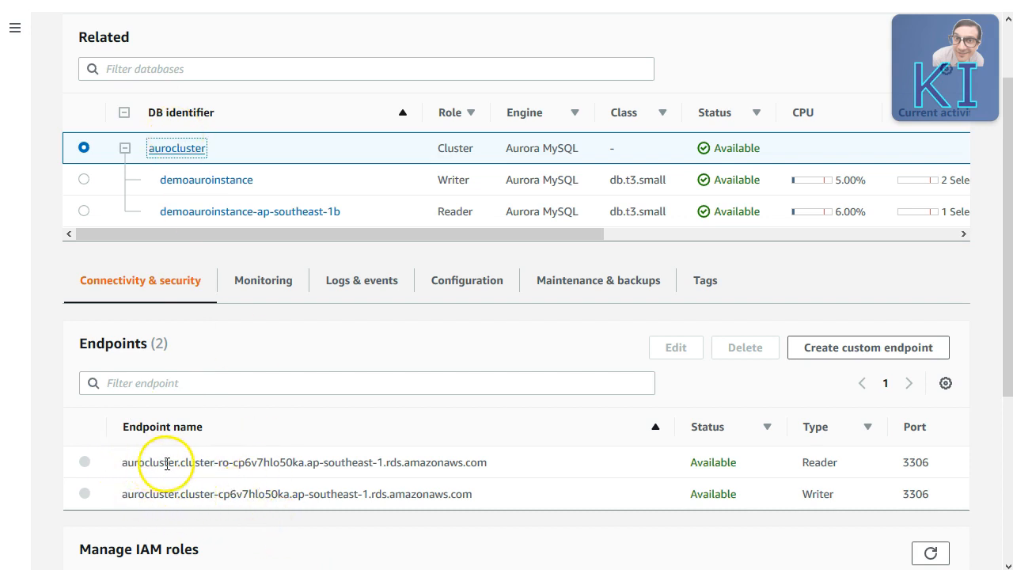
click(228, 465)
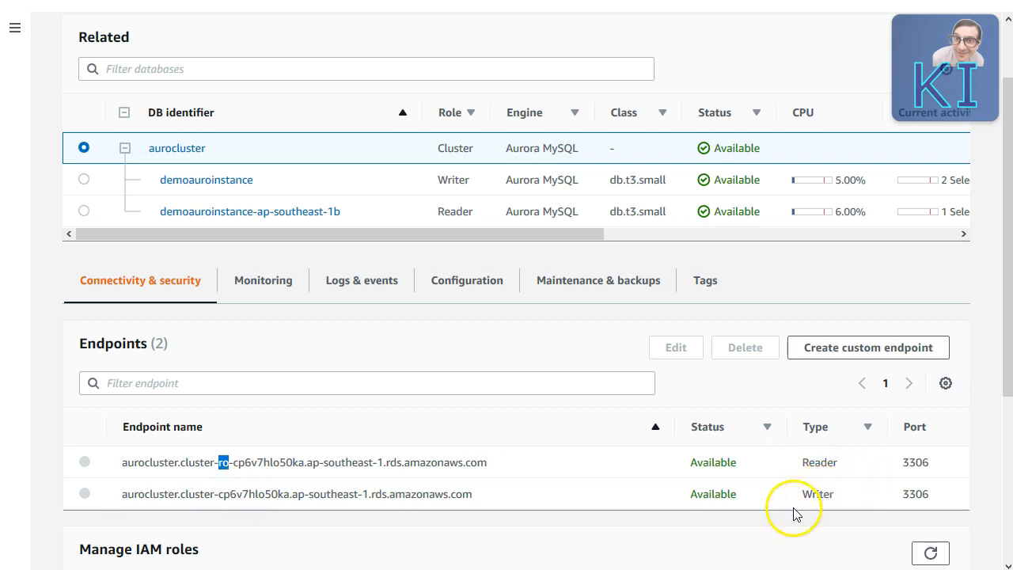
click(487, 444)
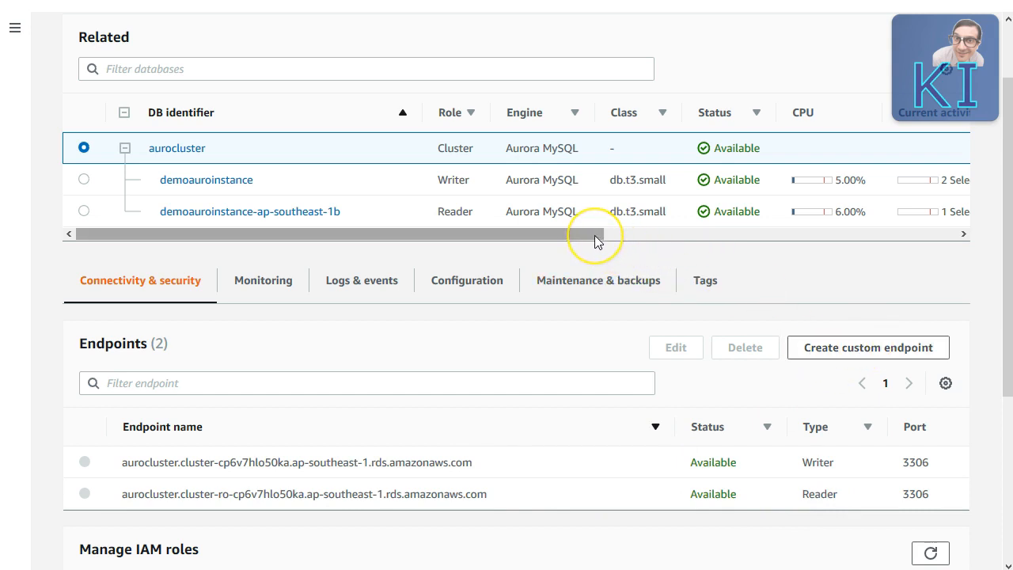
drag(594, 235, 972, 235)
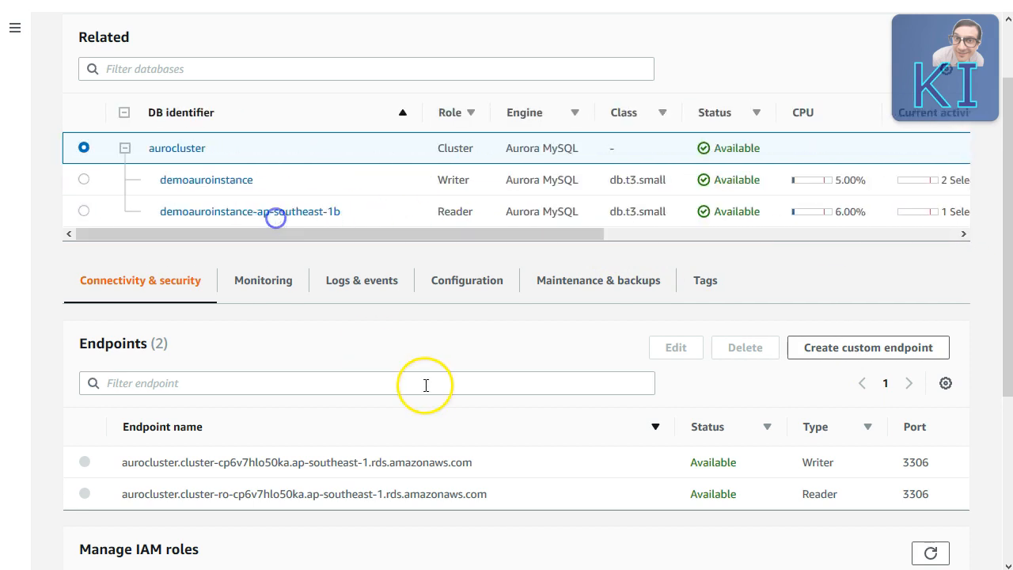
scroll(428, 386, up, 2)
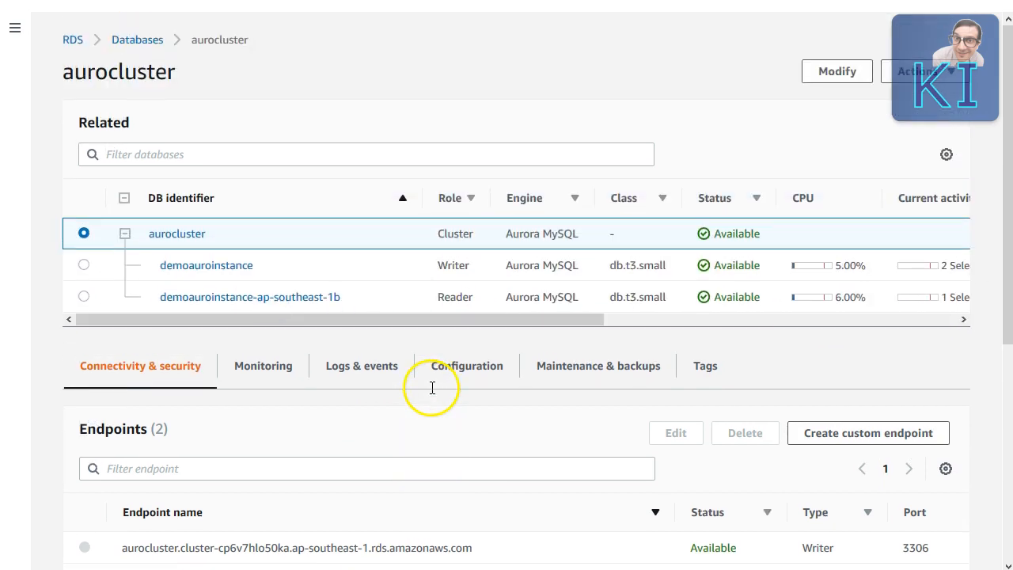
click(924, 72)
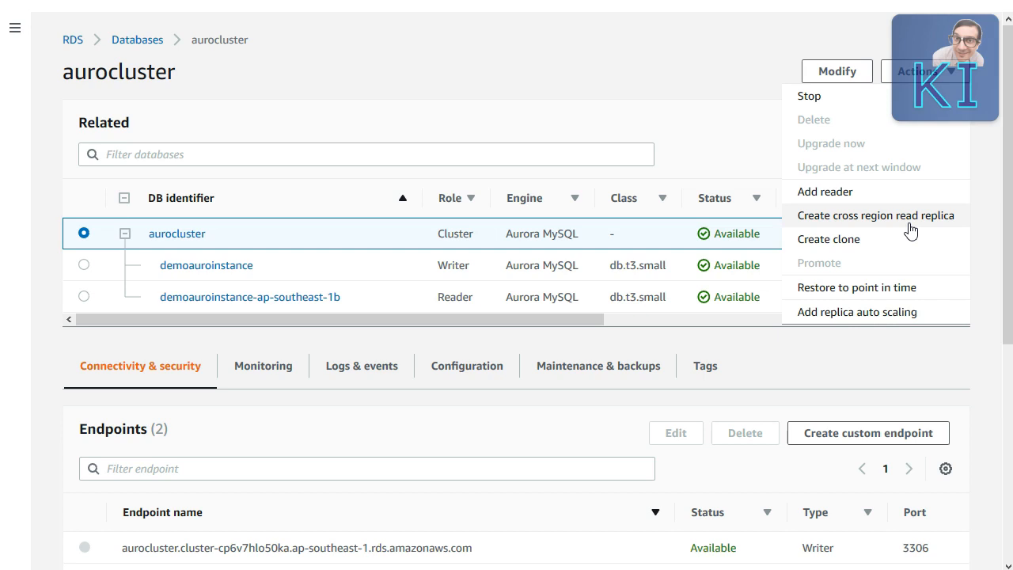
Step: Start adding a reader with no availability zone preference and the db.t3.medium instance class
click(898, 247)
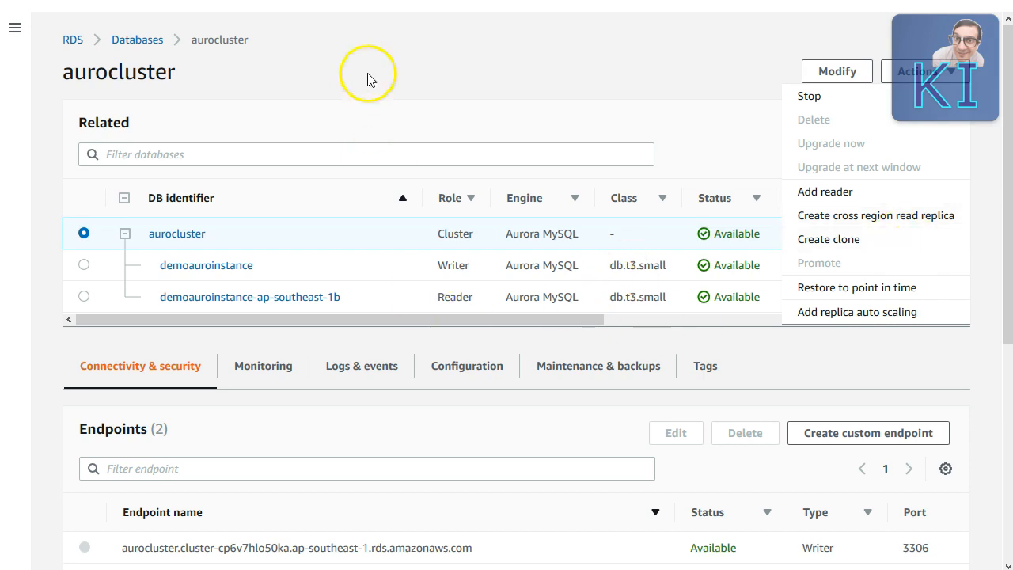
click(844, 193)
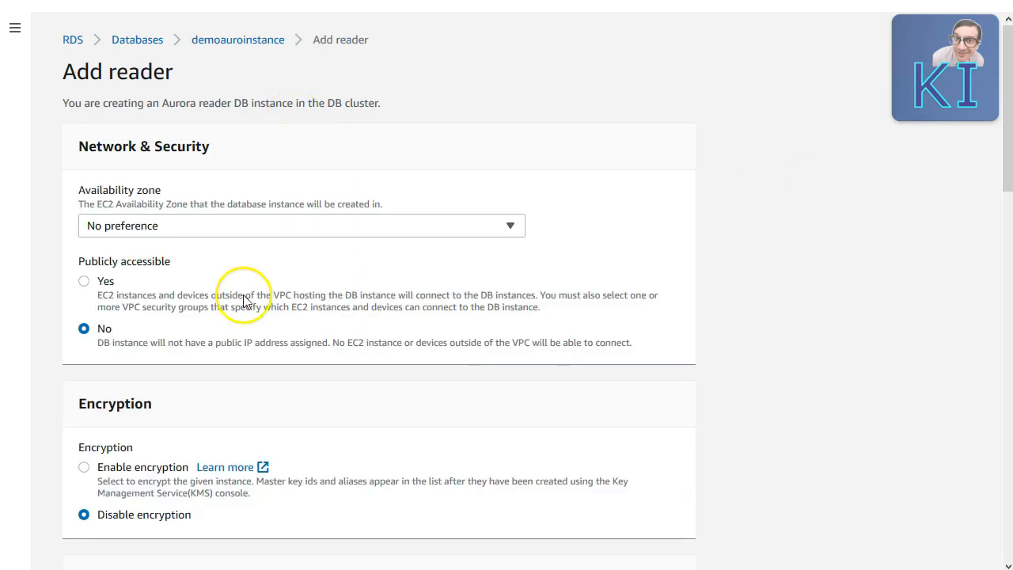
click(220, 225)
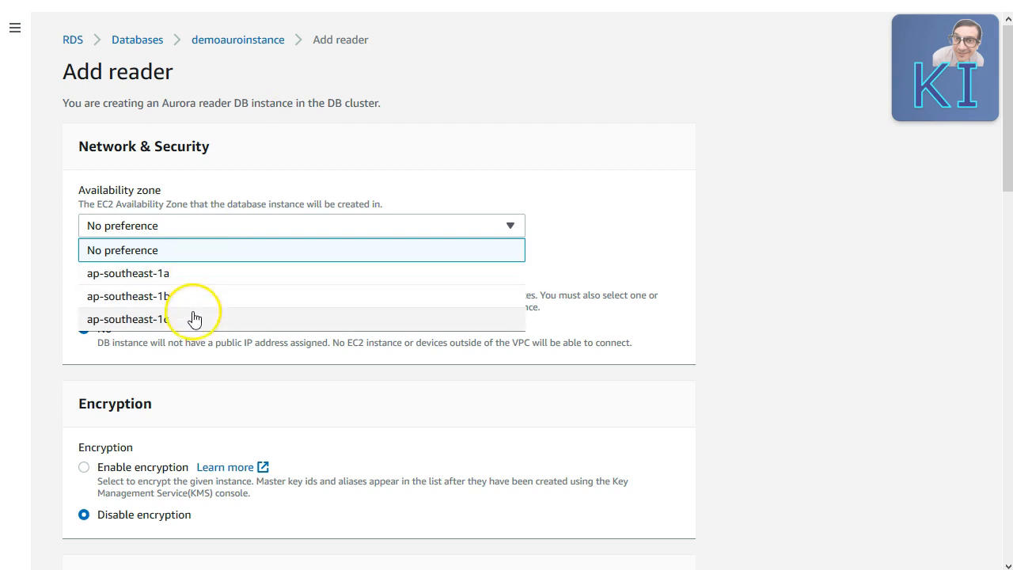
click(888, 304)
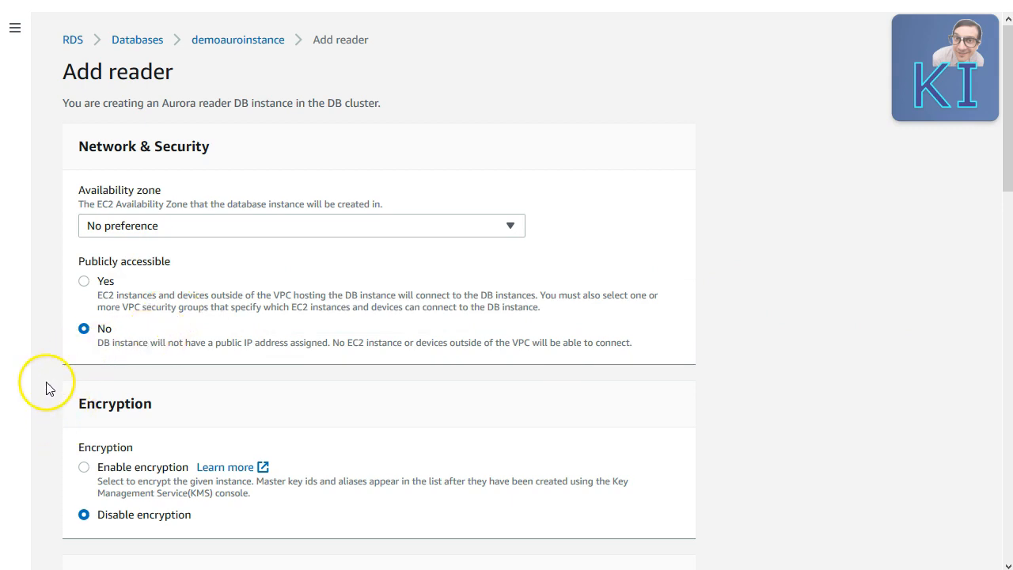
scroll(243, 400, down, 3)
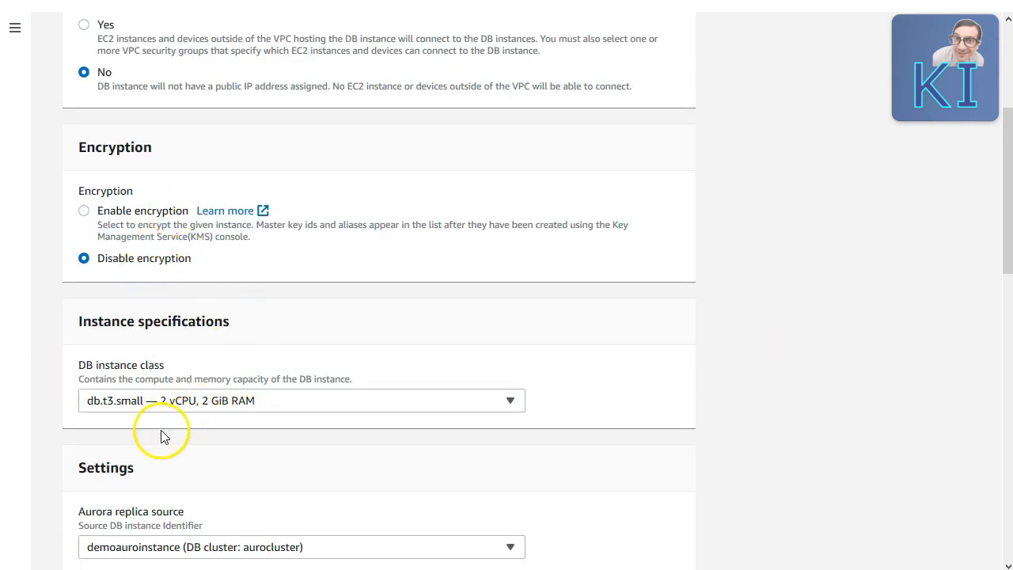
click(258, 408)
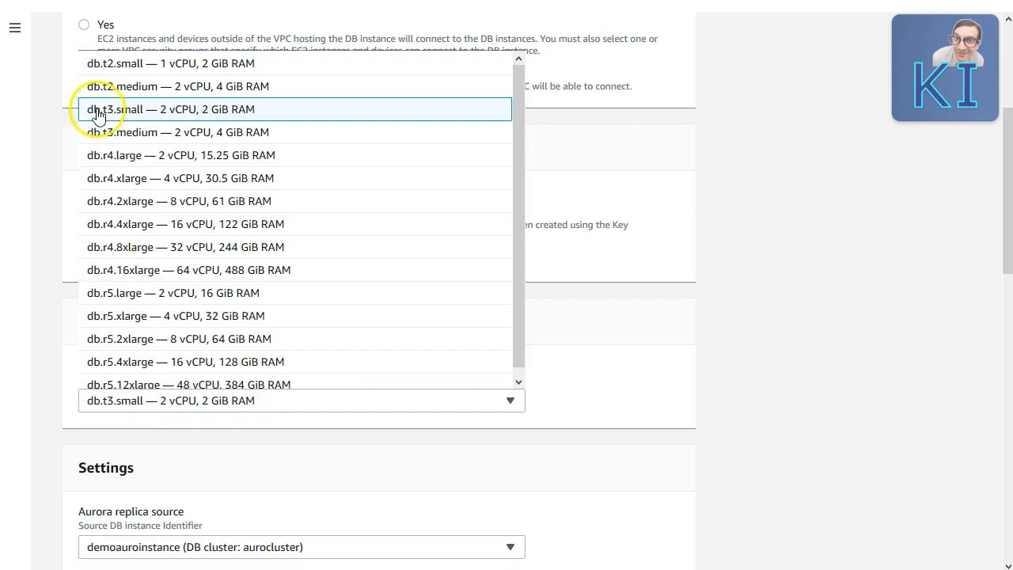
click(179, 135)
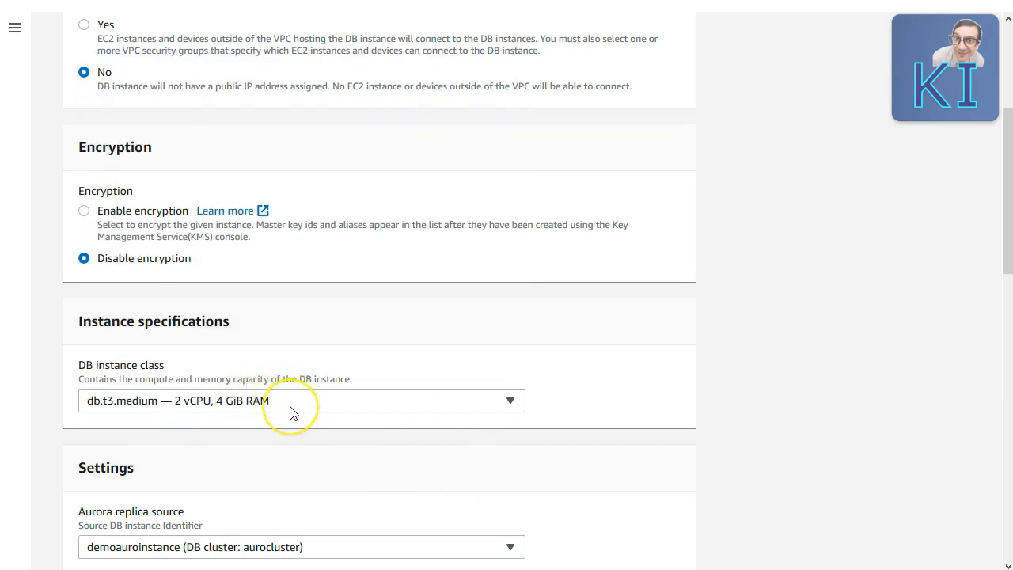
scroll(291, 412, down, 2)
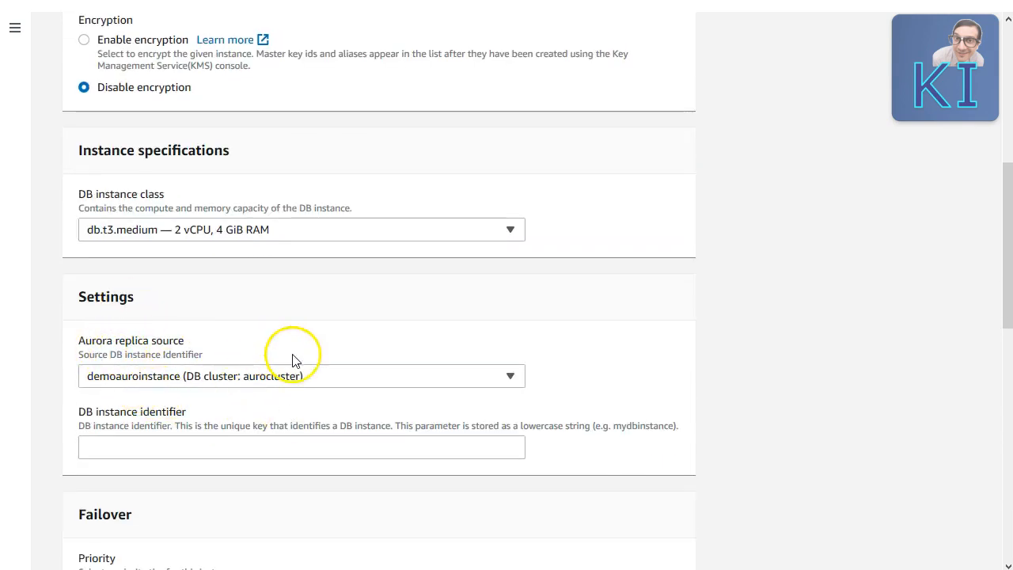
Step: Set replica source demoauroinstance, identifier db002 and failover priority tier-3, then create the reader
click(343, 386)
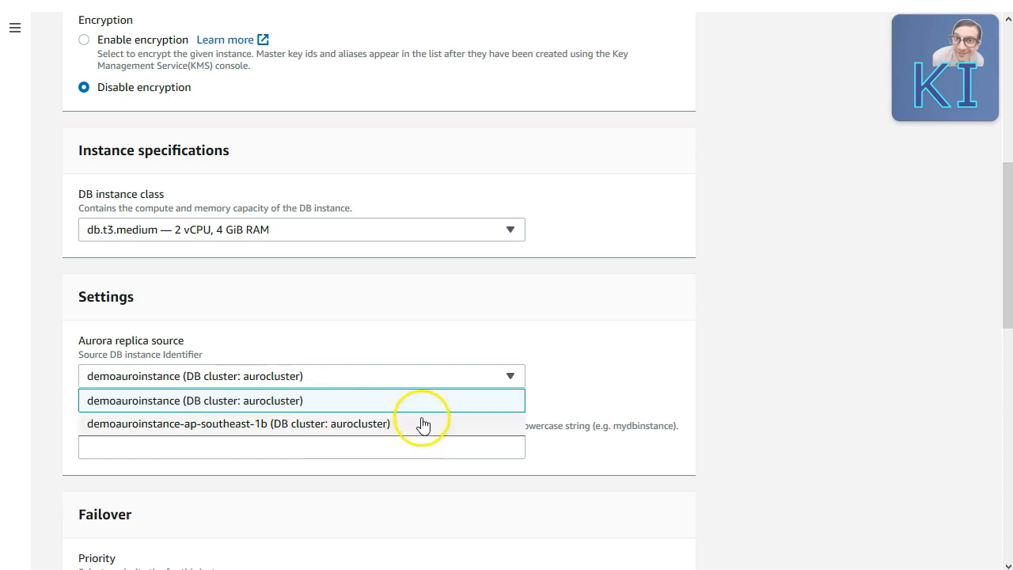
click(289, 401)
click(155, 447)
text(db002)
scroll(156, 293, down, 2)
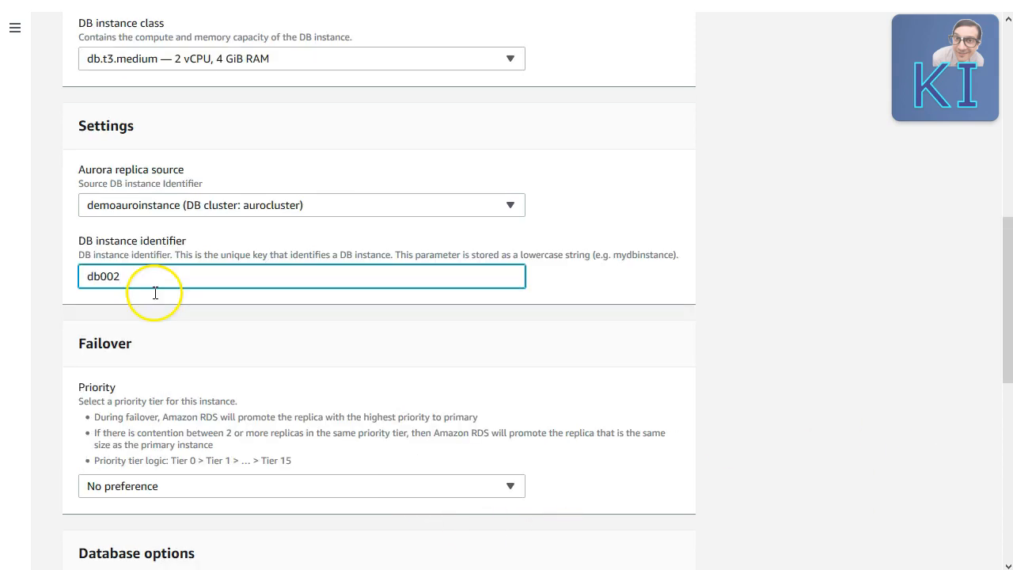
click(422, 486)
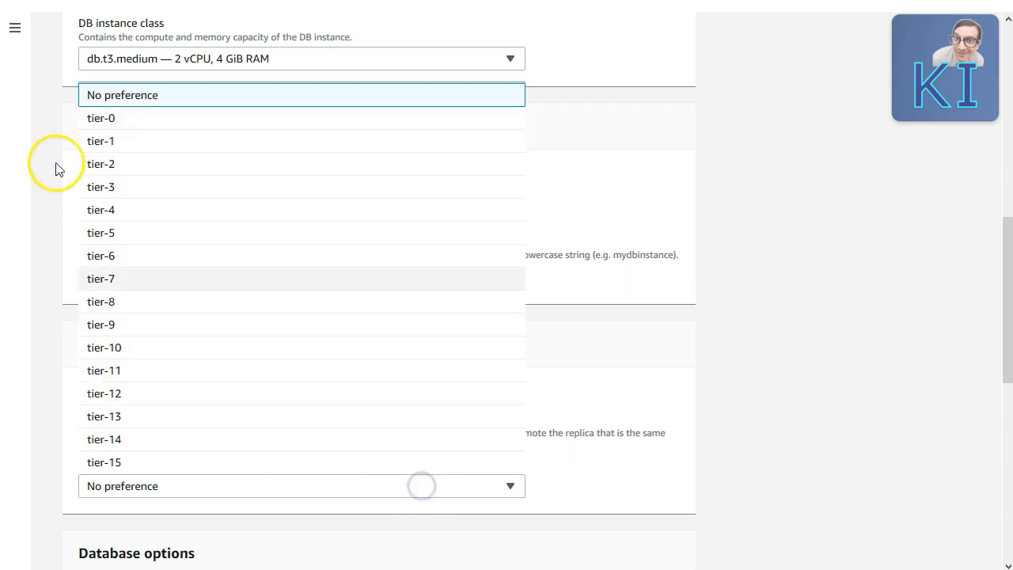
click(102, 188)
scroll(876, 373, down, 2)
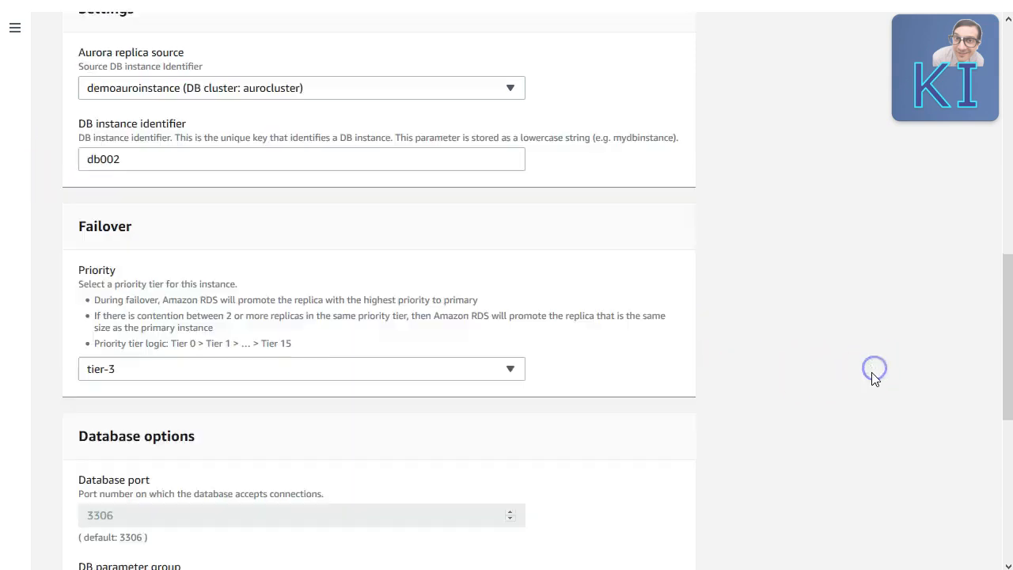
scroll(874, 374, down, 3)
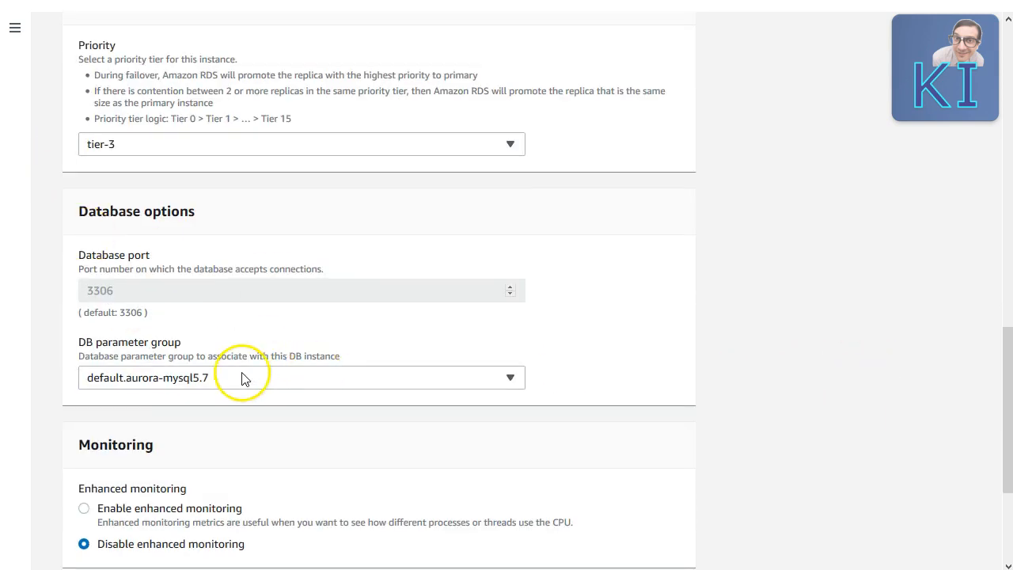
scroll(253, 379, down, 3)
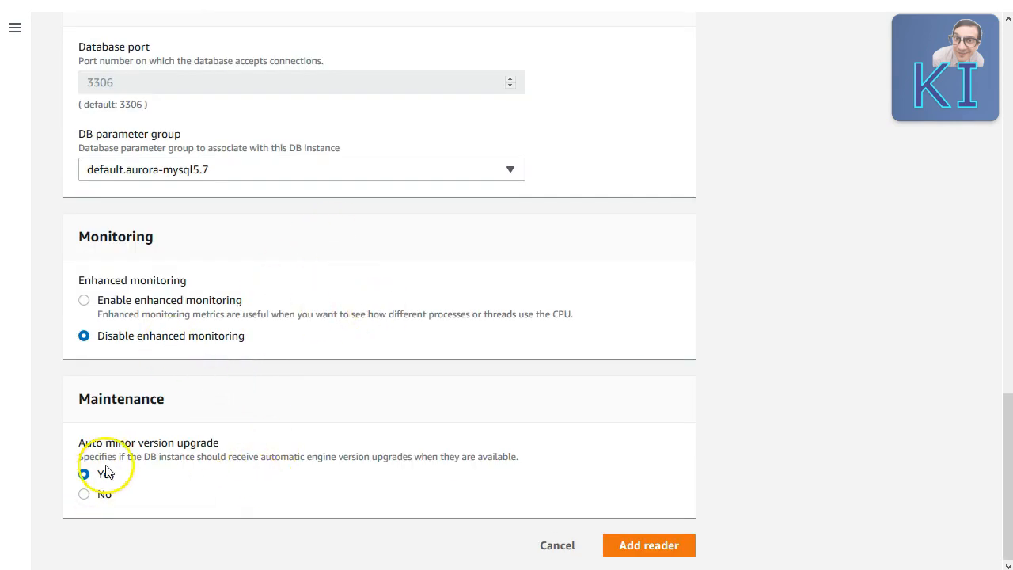
click(660, 553)
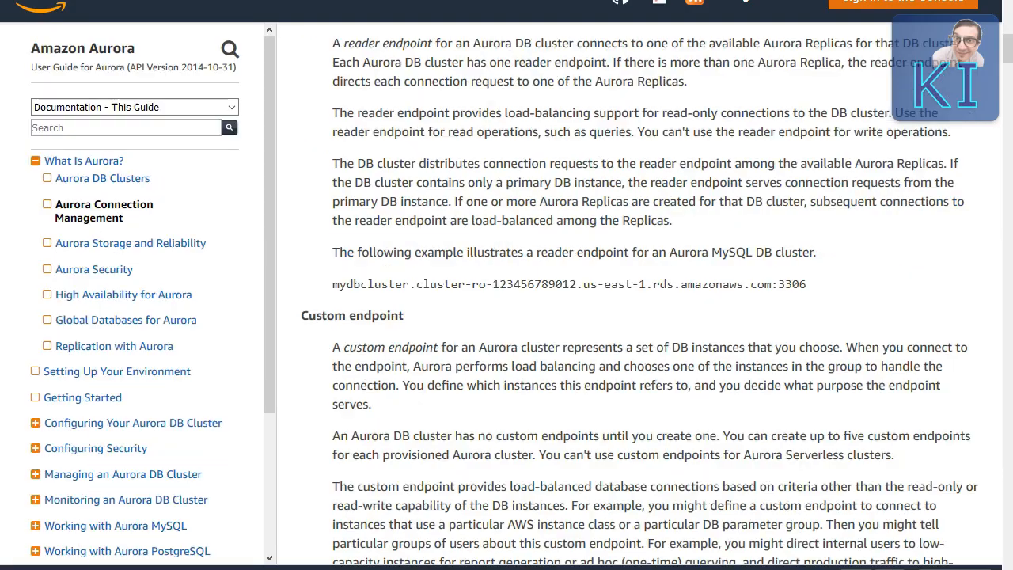
Step: Highlight the Cluster endpoint sentences saying it handles all writes and can also serve reads
scroll(539, 304, up, 5)
scroll(539, 305, up, 3)
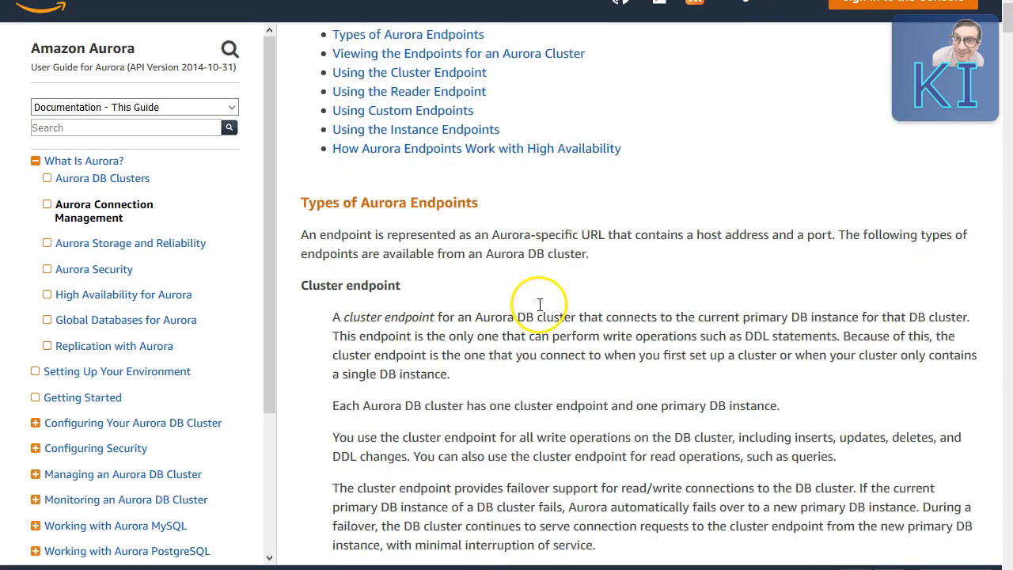
scroll(537, 305, down, 2)
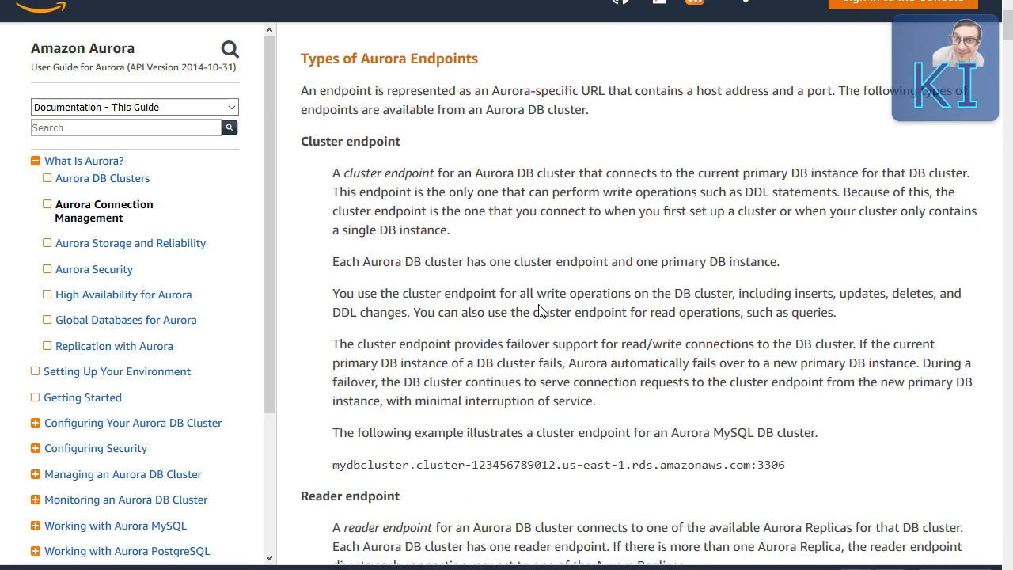
scroll(502, 285, down, 6)
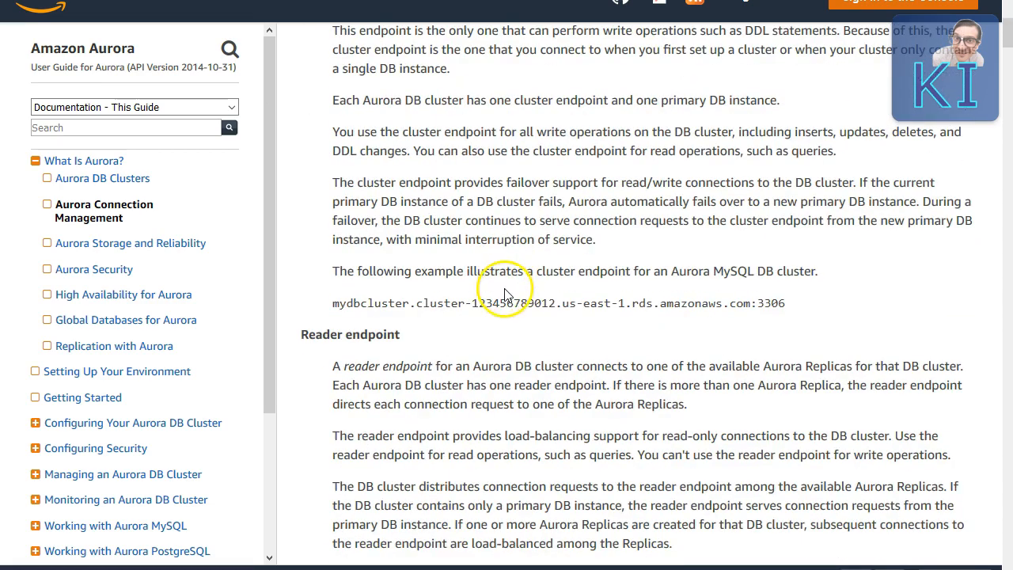
scroll(506, 299, up, 5)
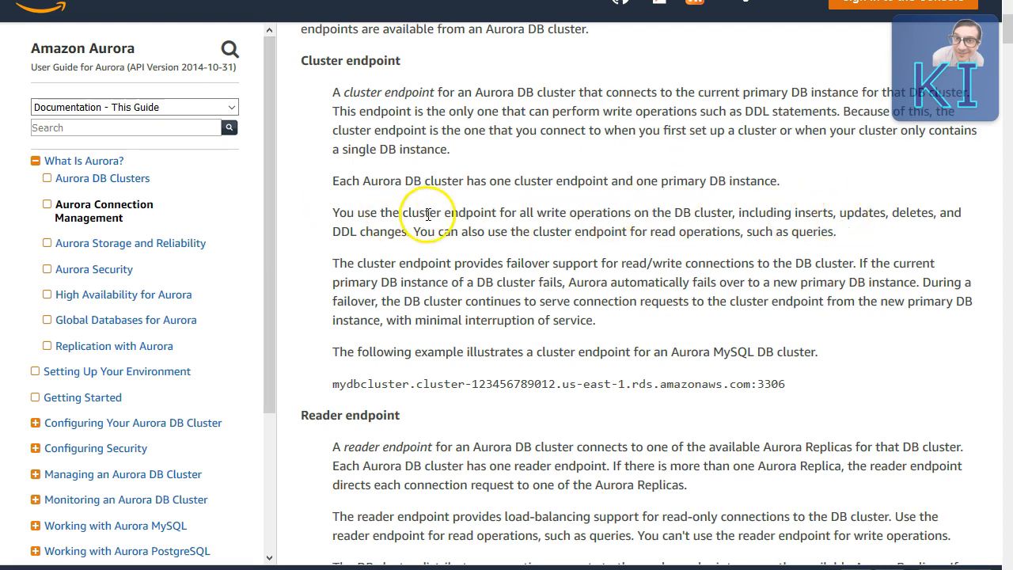
drag(402, 214, 944, 215)
drag(462, 231, 762, 232)
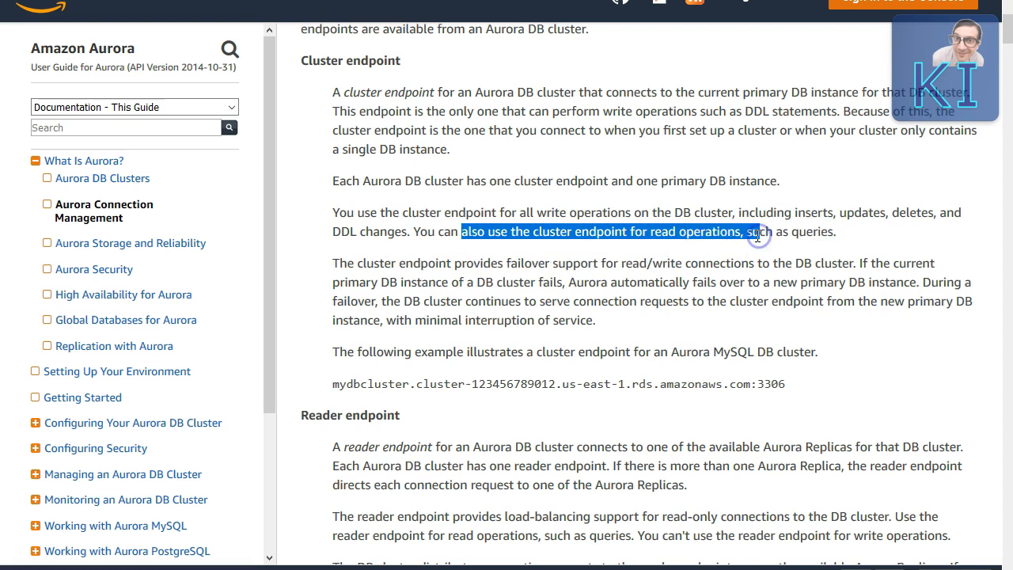
click(820, 221)
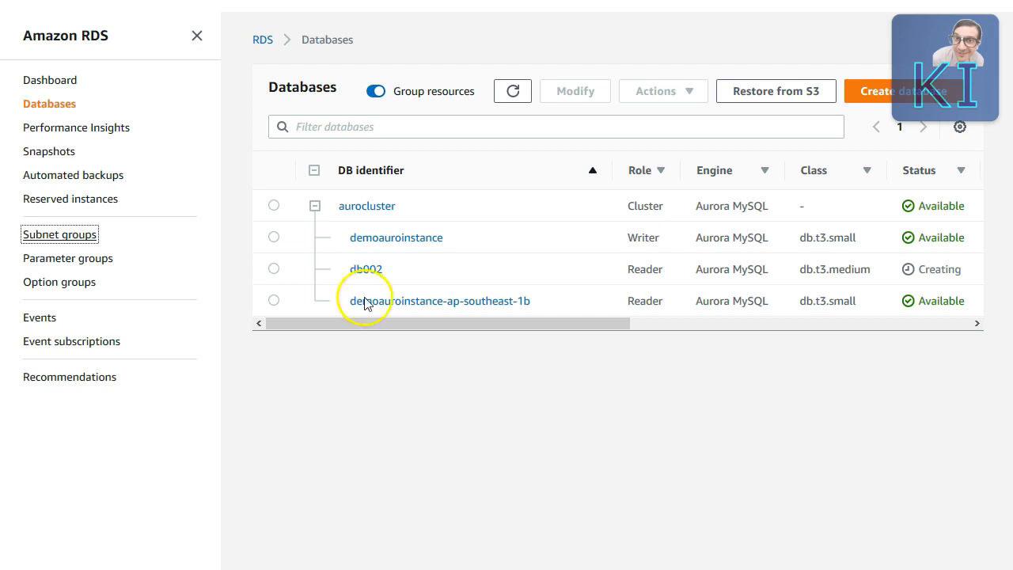
Step: Open aurocluster's details and highlight part of the writer endpoint address
click(388, 199)
scroll(158, 423, down, 3)
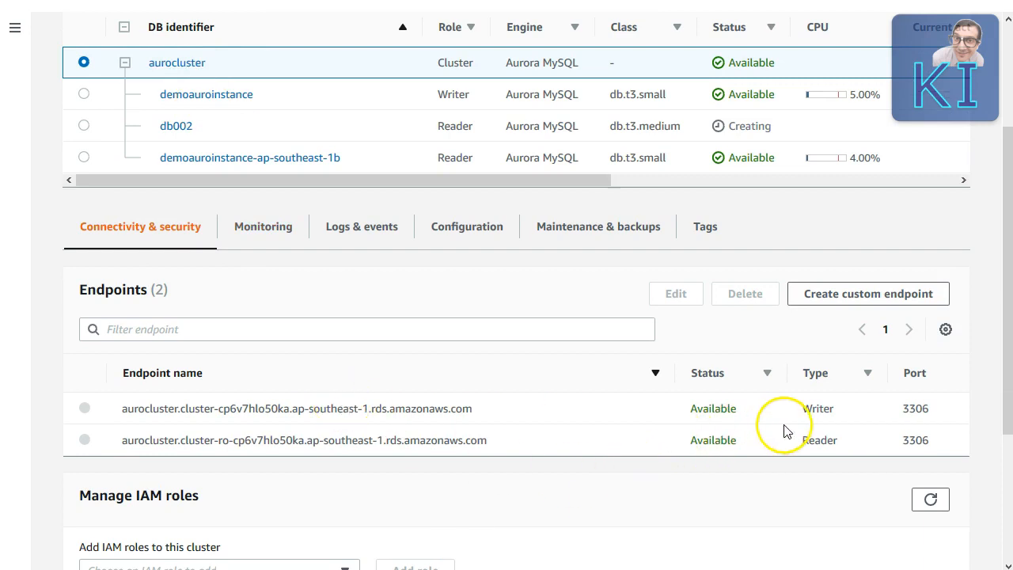
drag(284, 408, 456, 408)
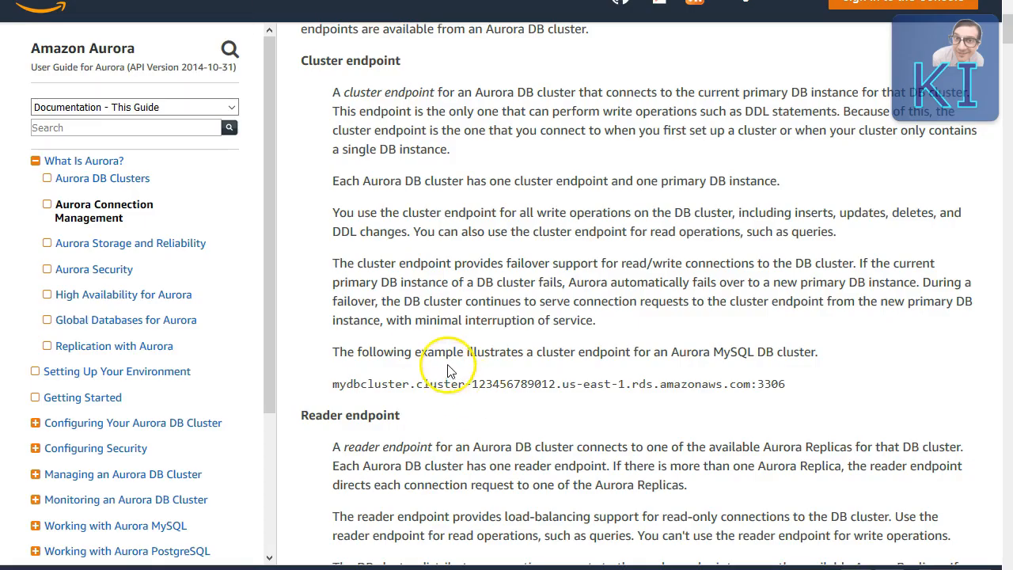
Step: Highlight the Reader endpoint paragraph on load-balanced read-only connections across Aurora Replicas
scroll(447, 362, down, 3)
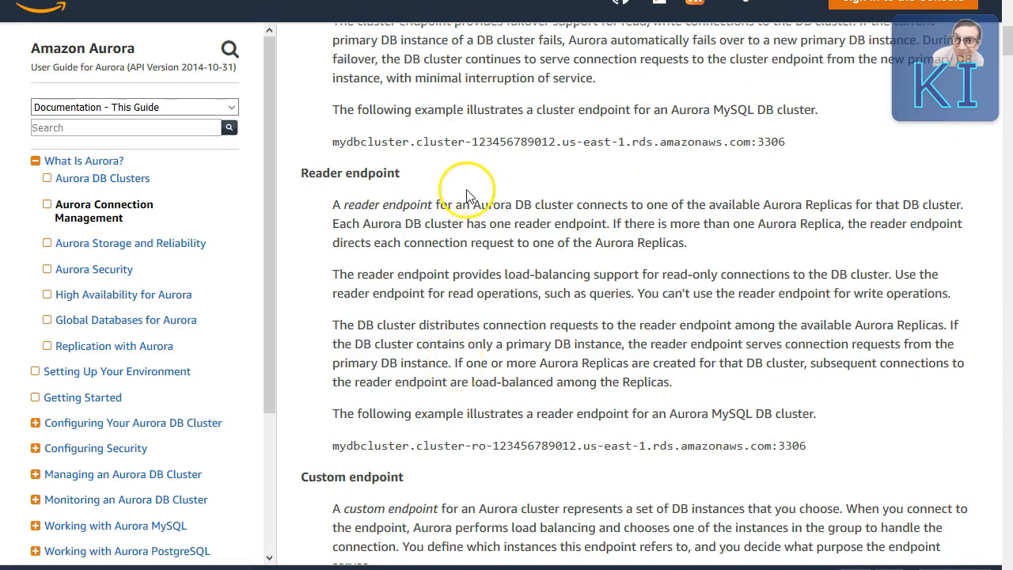
drag(394, 206, 940, 206)
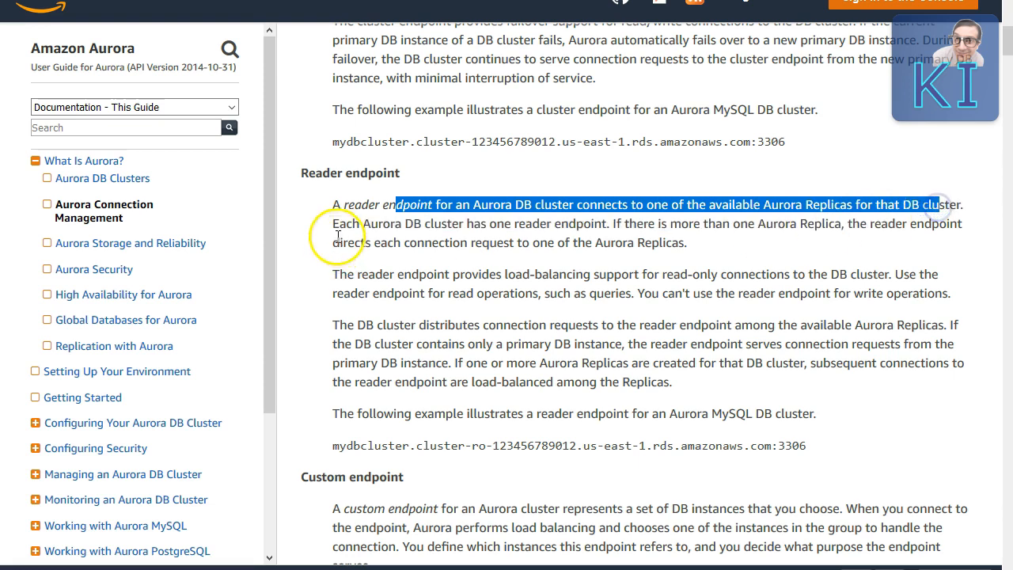
drag(362, 224, 649, 230)
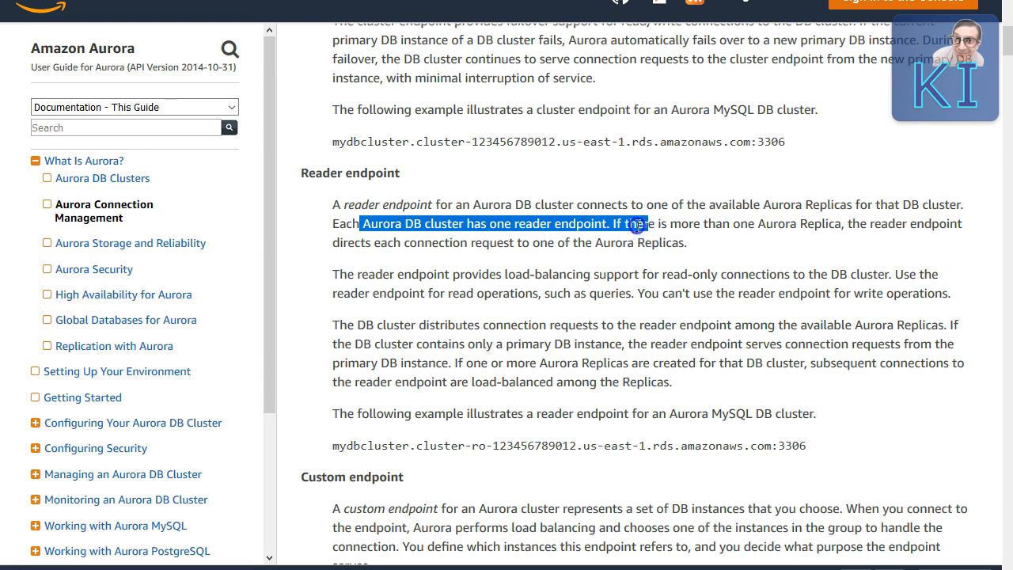
click(637, 225)
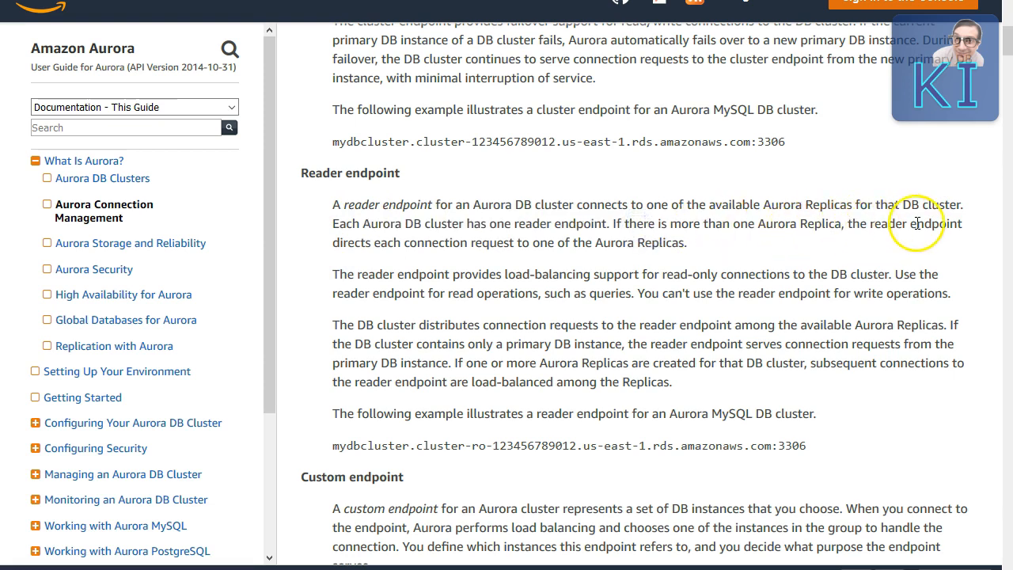
drag(387, 243, 606, 245)
drag(695, 250, 327, 223)
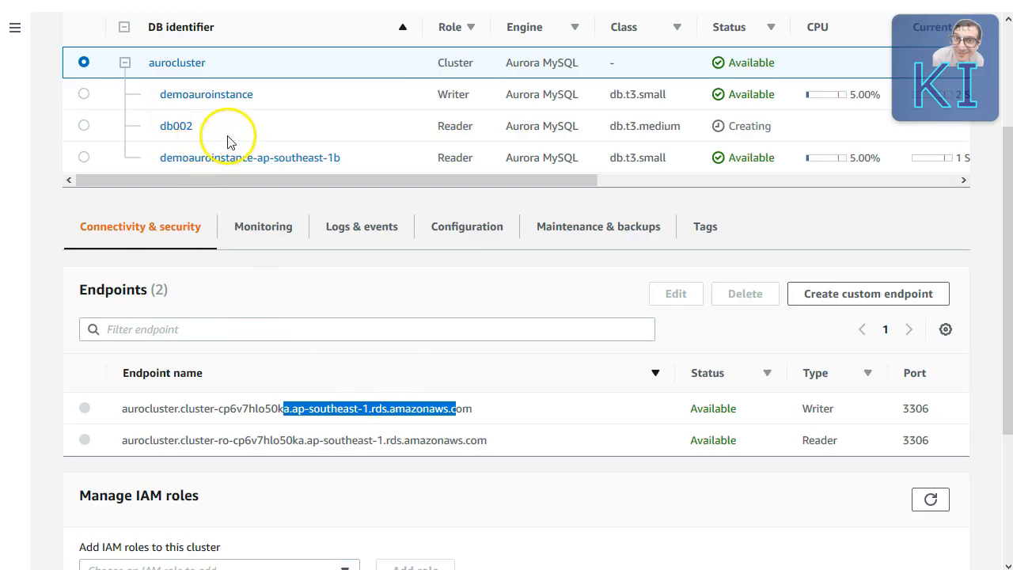
click(277, 464)
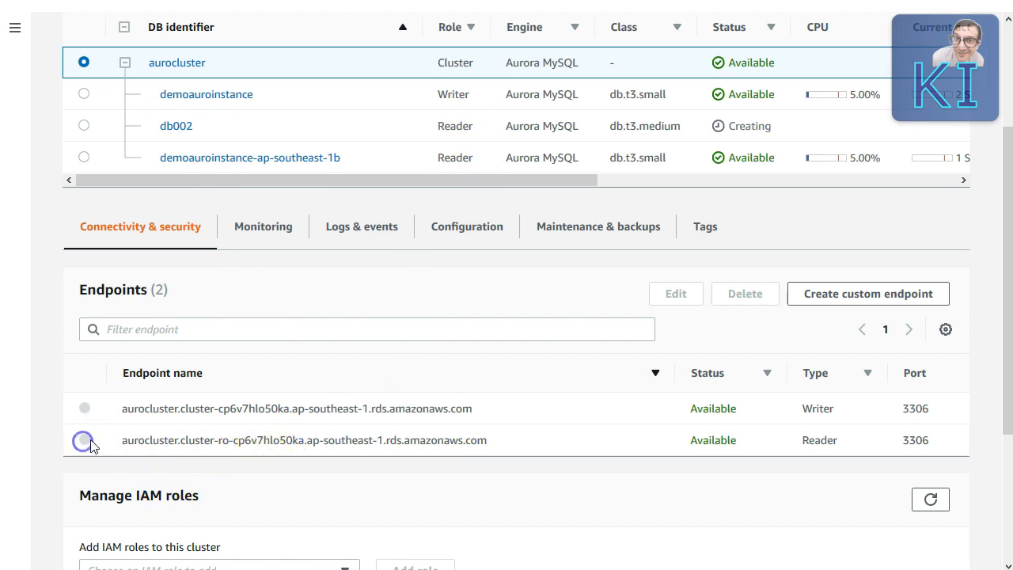
drag(204, 440, 481, 441)
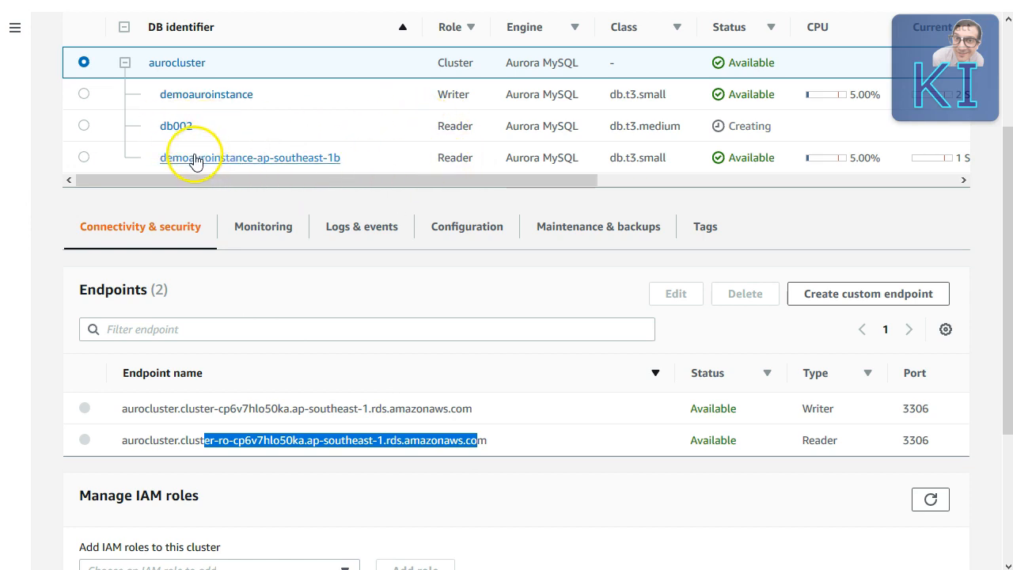
click(823, 297)
Step: Create custom endpoint 'reporting' with members db002 and demoauroinstance-ap-southeast-1b, excluding future instances
click(226, 168)
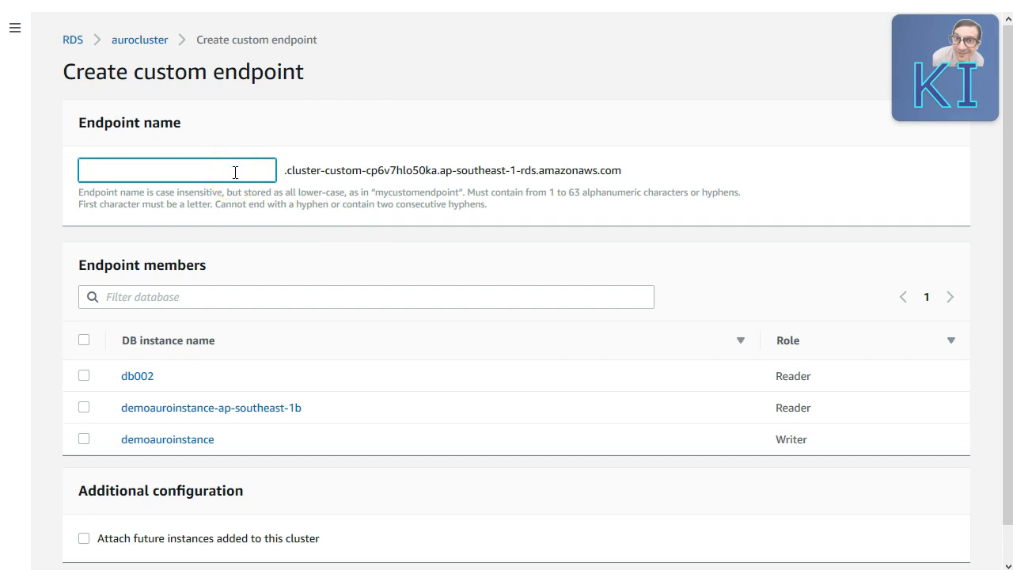
text(reporting)
click(84, 407)
click(85, 377)
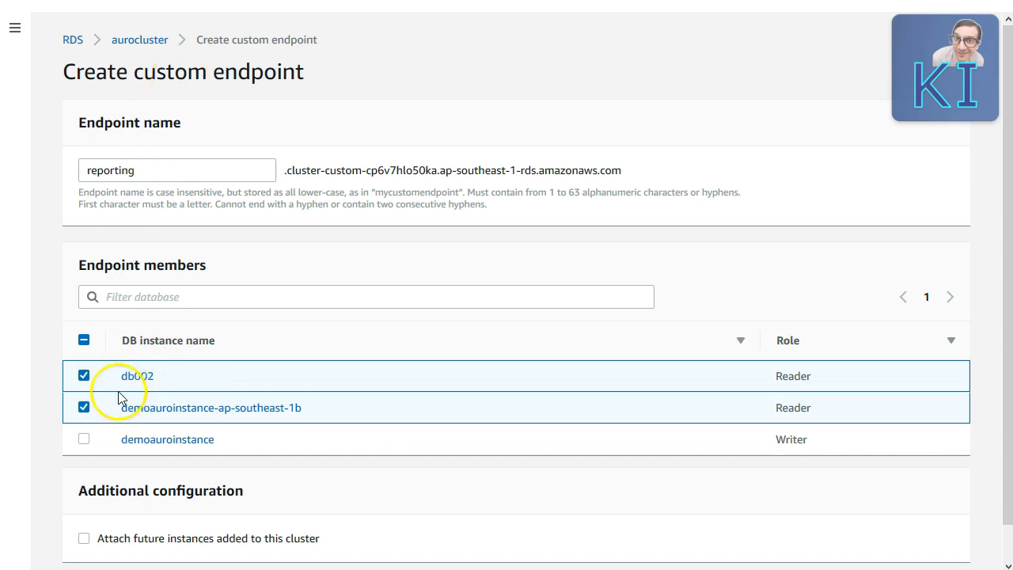
scroll(267, 399, down, 1)
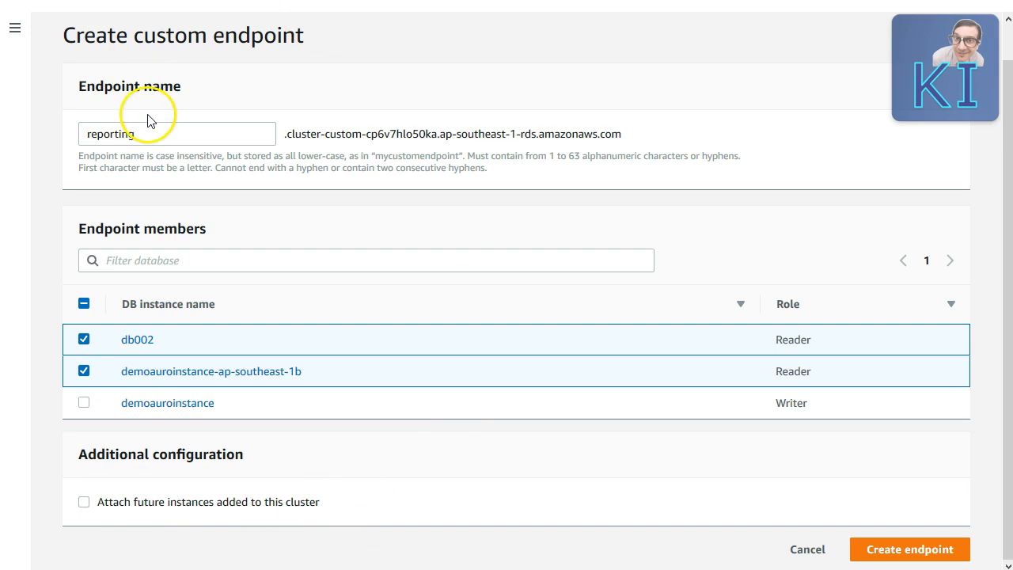
click(83, 503)
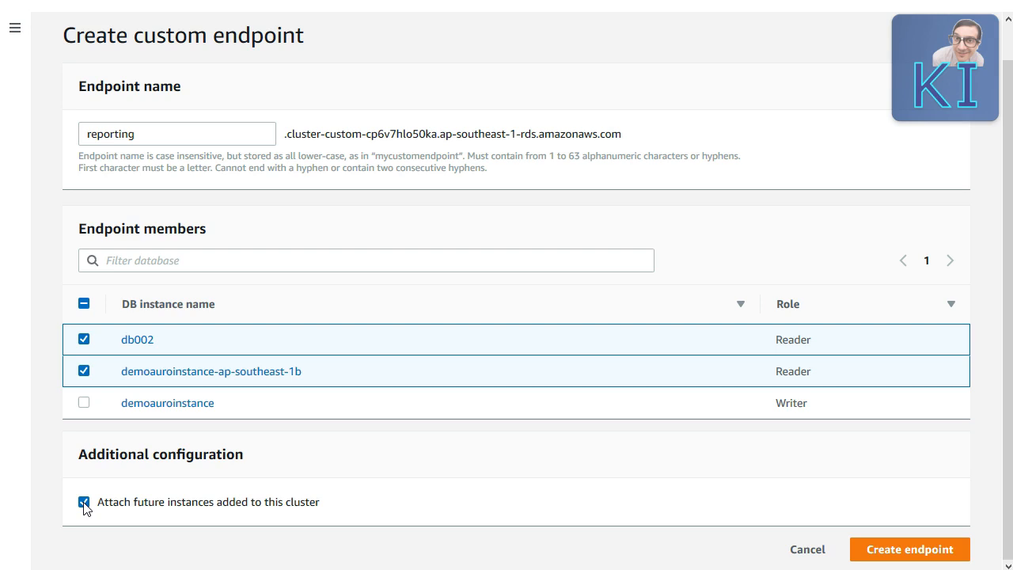
click(84, 502)
click(888, 548)
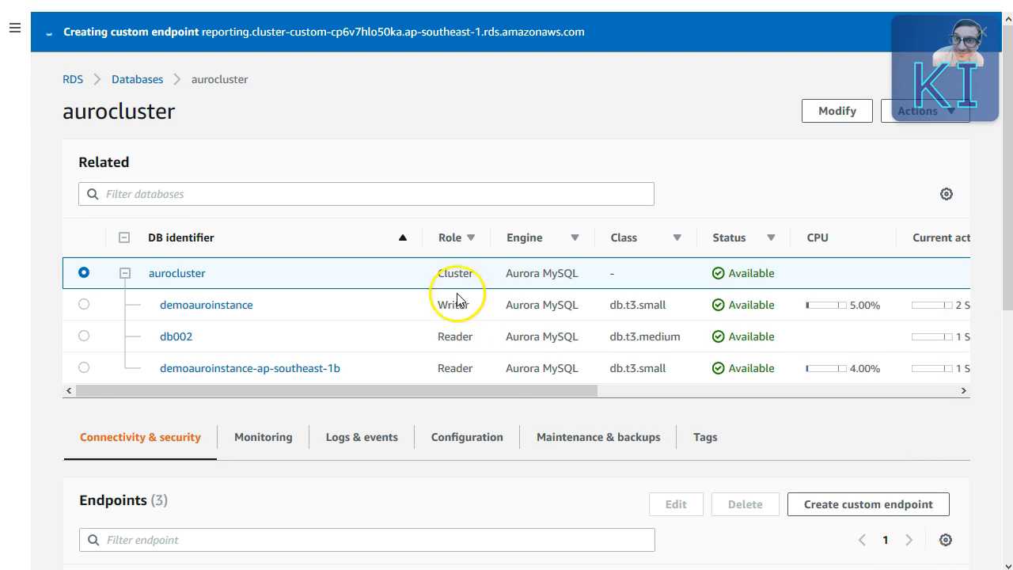
scroll(538, 340, down, 4)
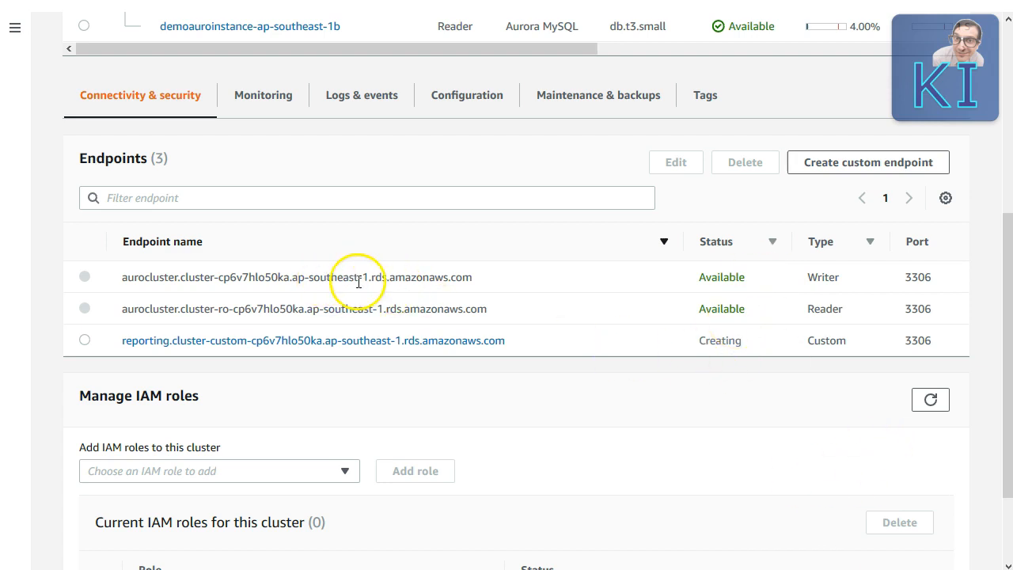
scroll(179, 286, up, 3)
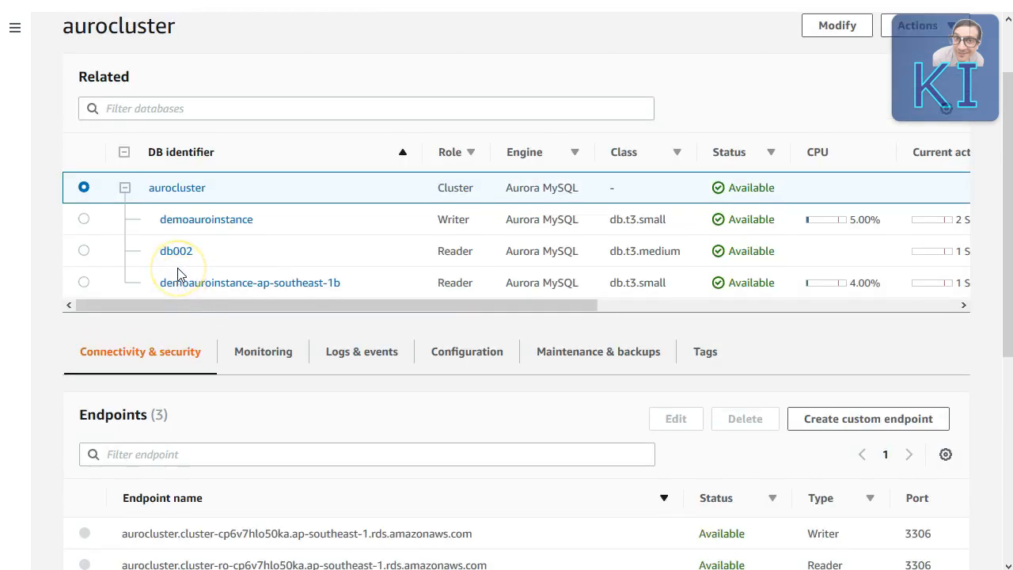
scroll(179, 274, down, 2)
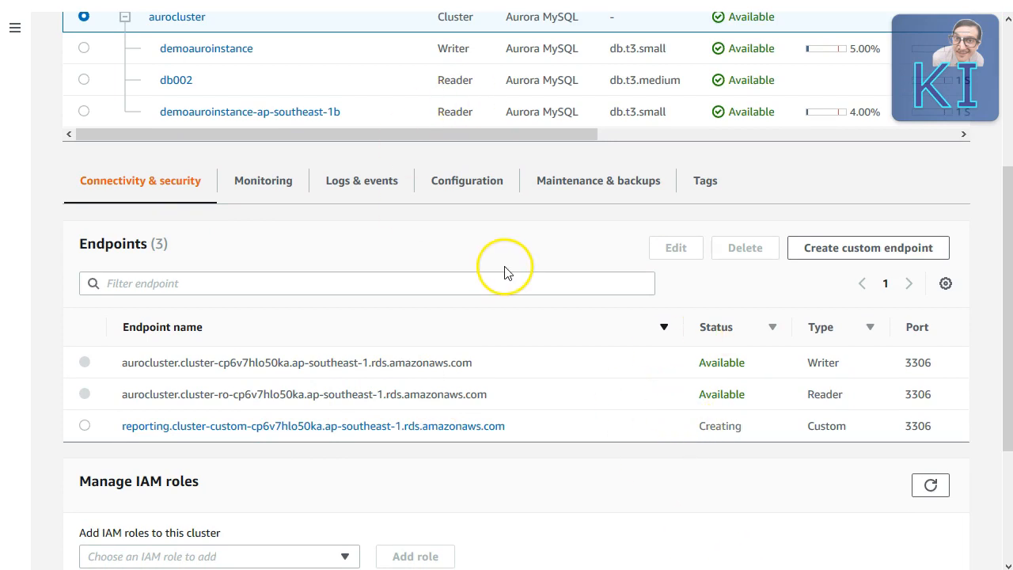
scroll(510, 297, down, 3)
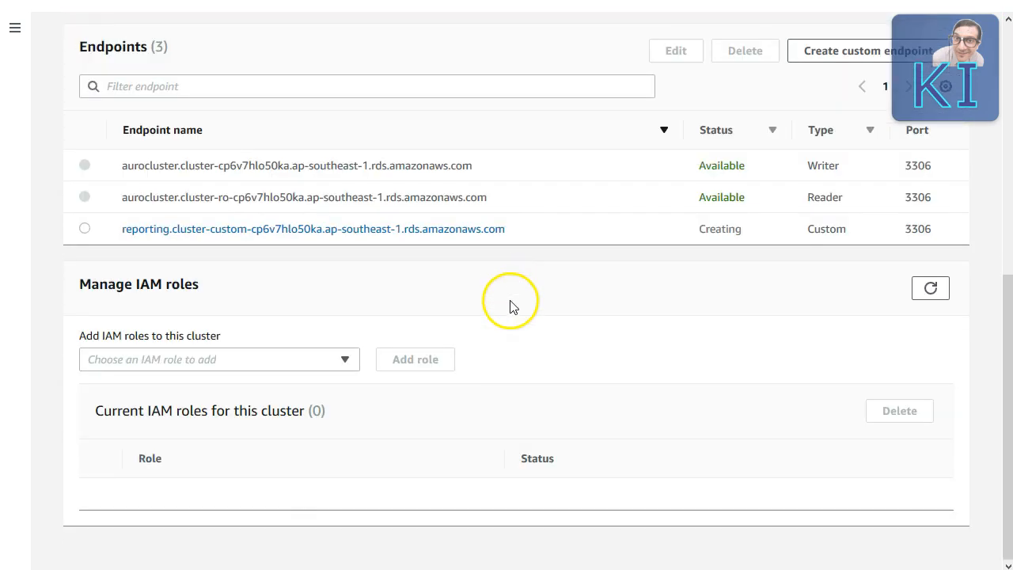
scroll(515, 308, up, 1)
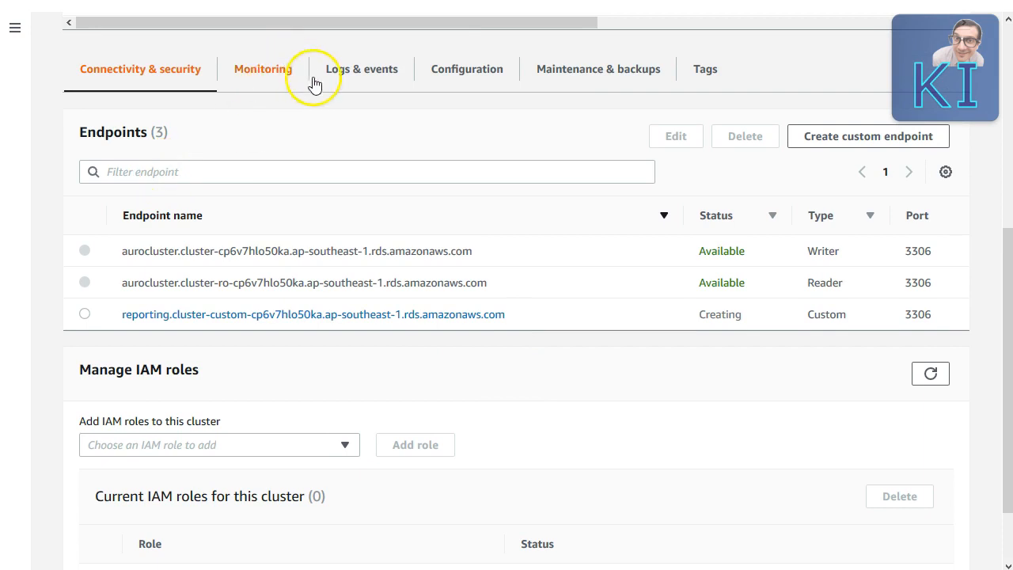
scroll(314, 83, up, 2)
Step: Open demoauroinstance's details and open its rds-launch-wizard-2 security group rule in a new tab
click(203, 111)
scroll(691, 273, down, 5)
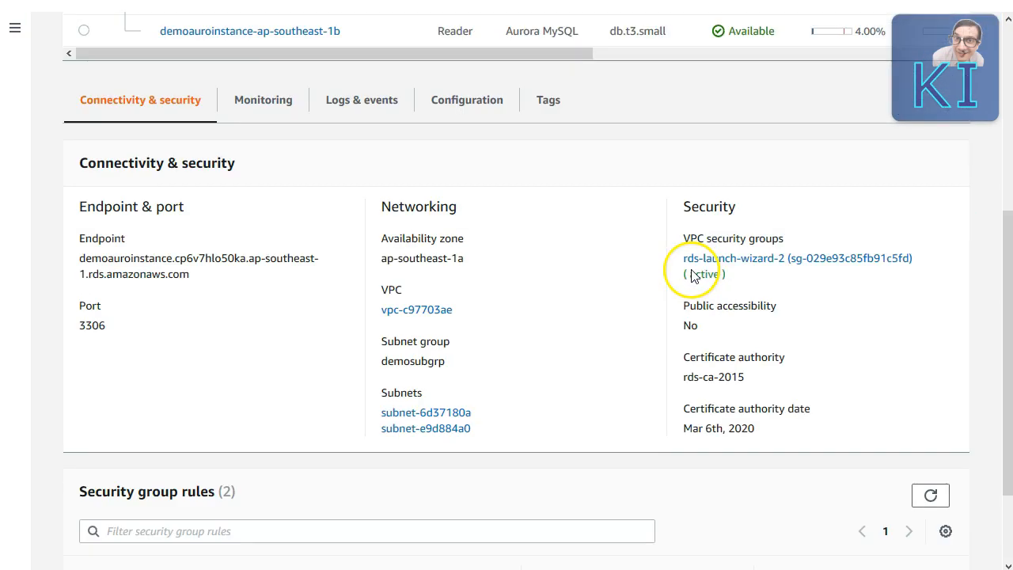
scroll(217, 198, up, 2)
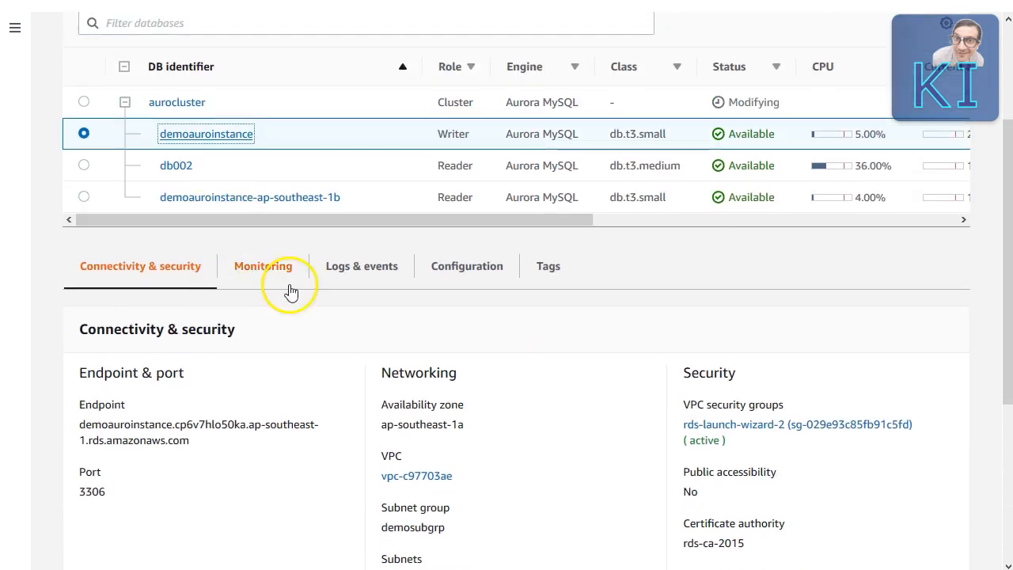
scroll(291, 292, down, 4)
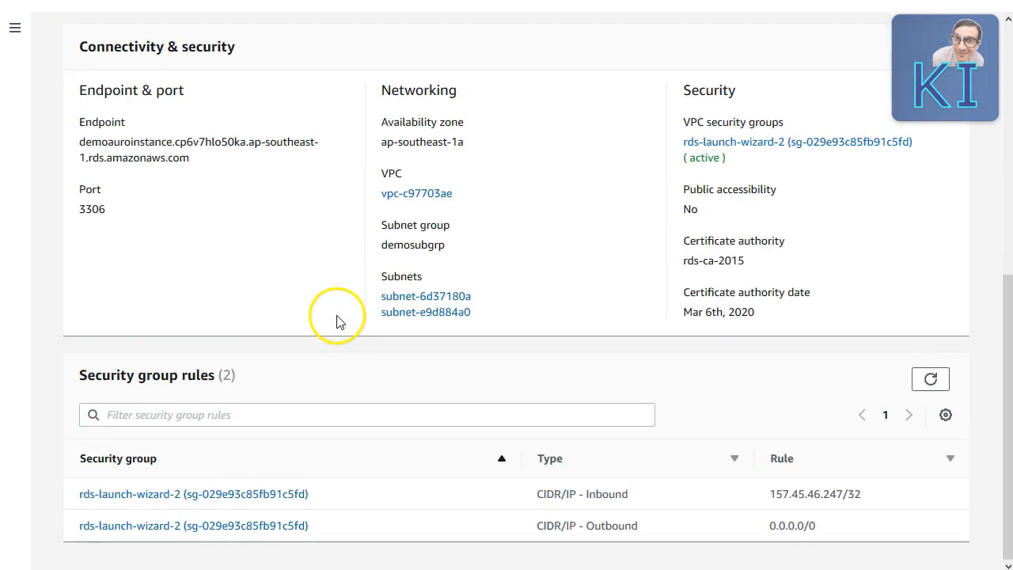
right_click(295, 497)
click(325, 506)
scroll(432, 125, up, 4)
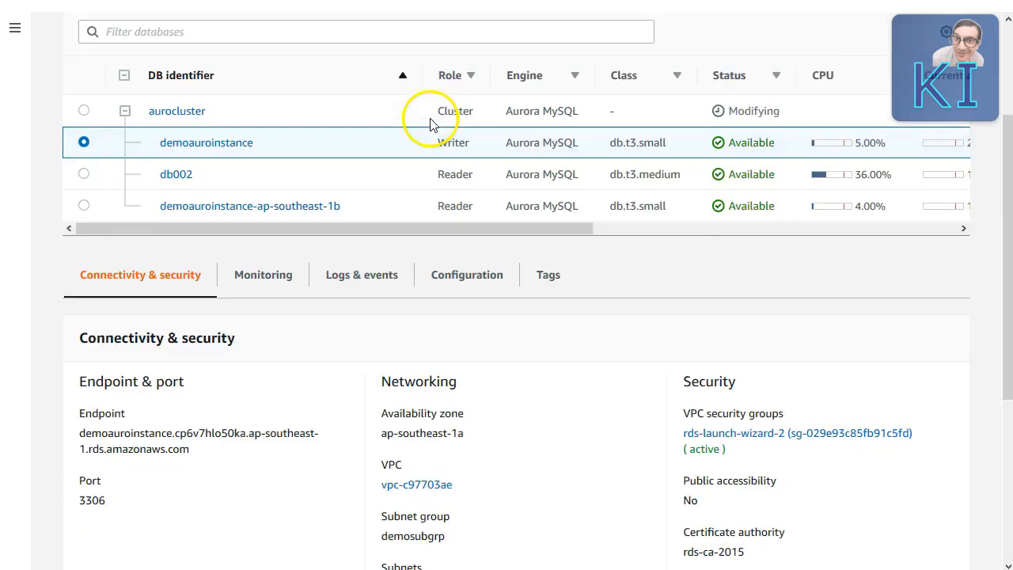
scroll(432, 125, up, 2)
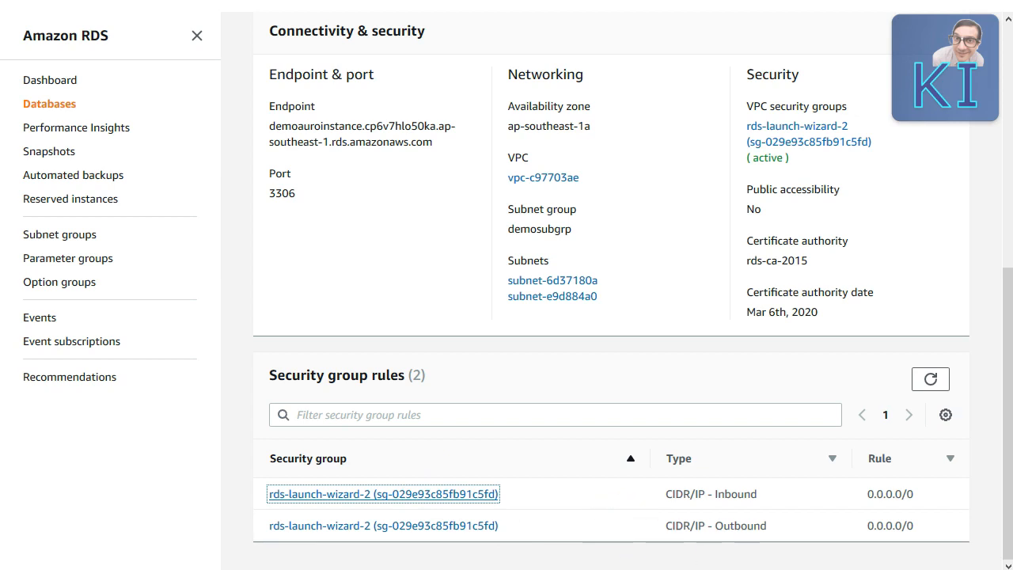
Step: Dismiss PuTTY's connection-closed error and restart the dropped SSH session
key(alt+Tab)
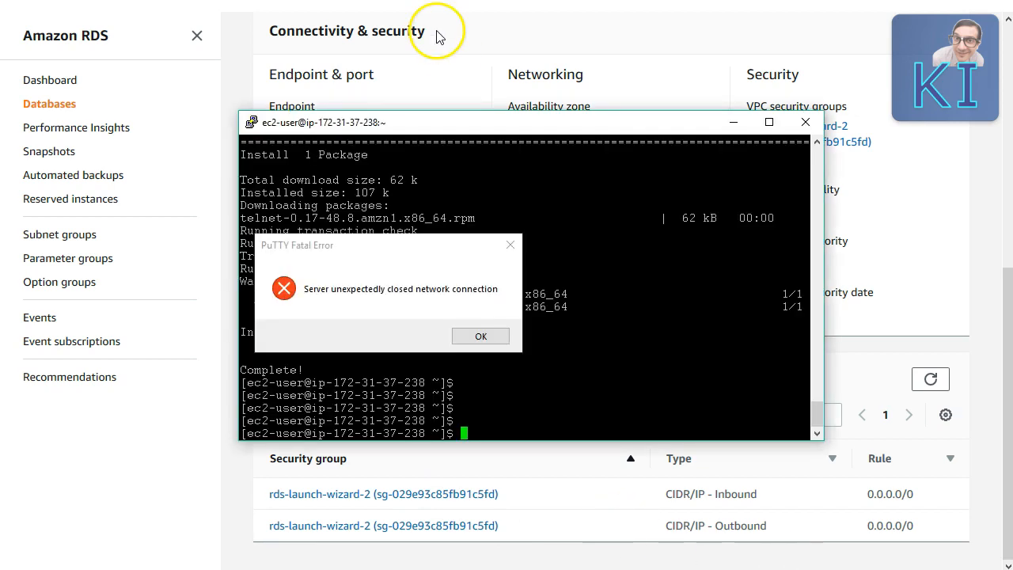
click(471, 335)
right_click(459, 125)
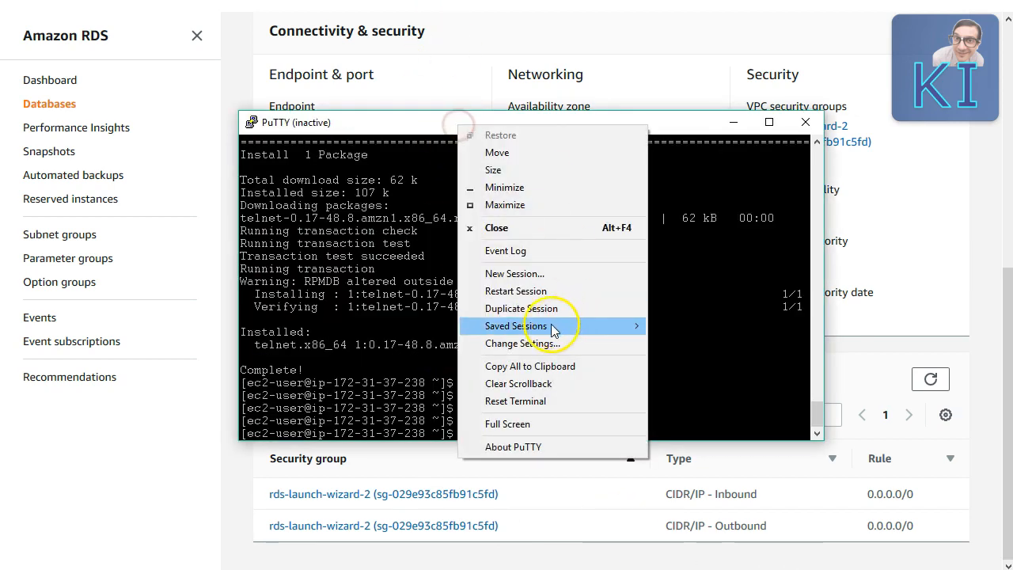
click(519, 293)
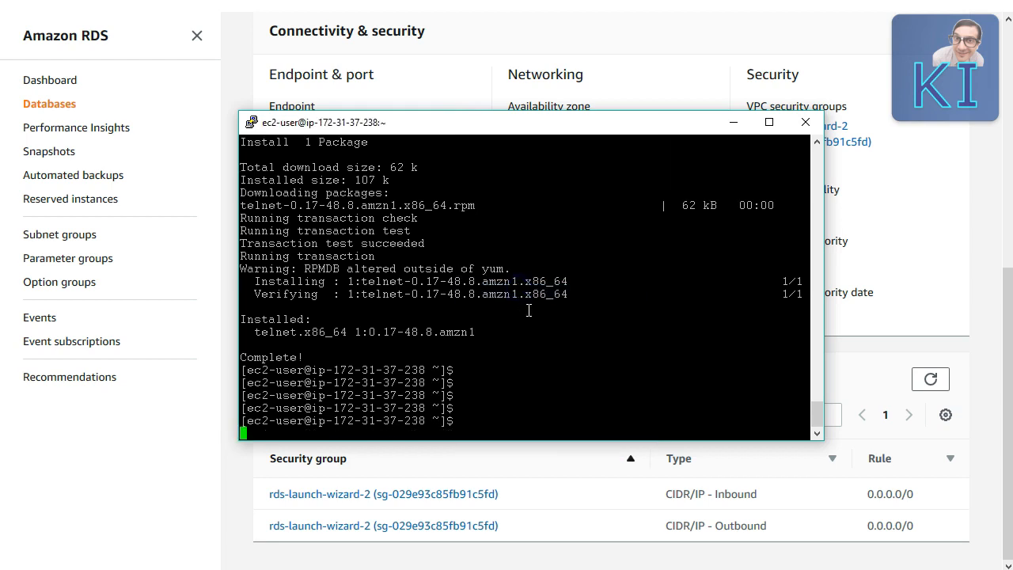
Step: Log back in as ec2-user and begin a telnet command
text(ec2-user)
key(Return)
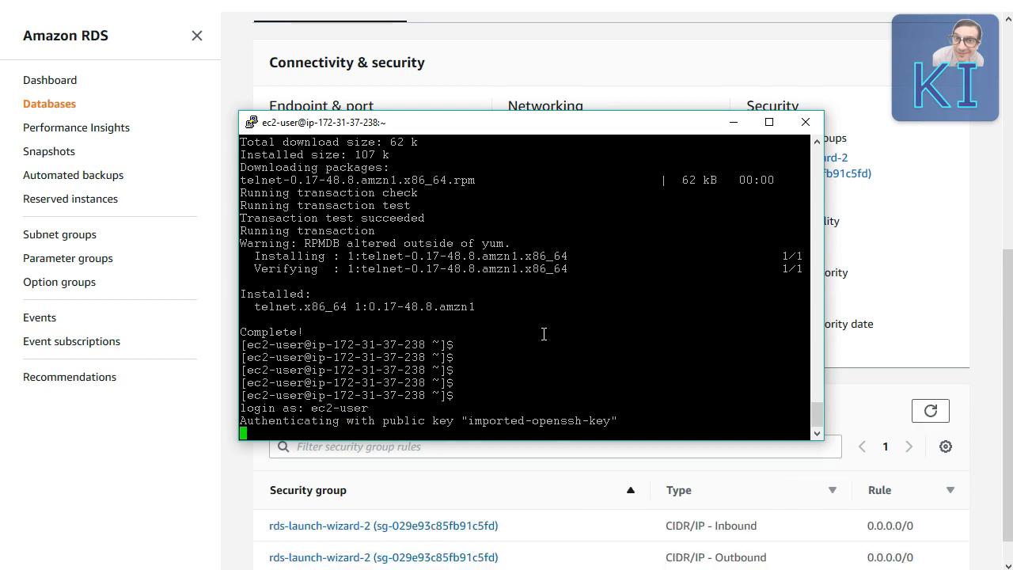
click(528, 351)
click(353, 407)
text(telnet)
click(71, 459)
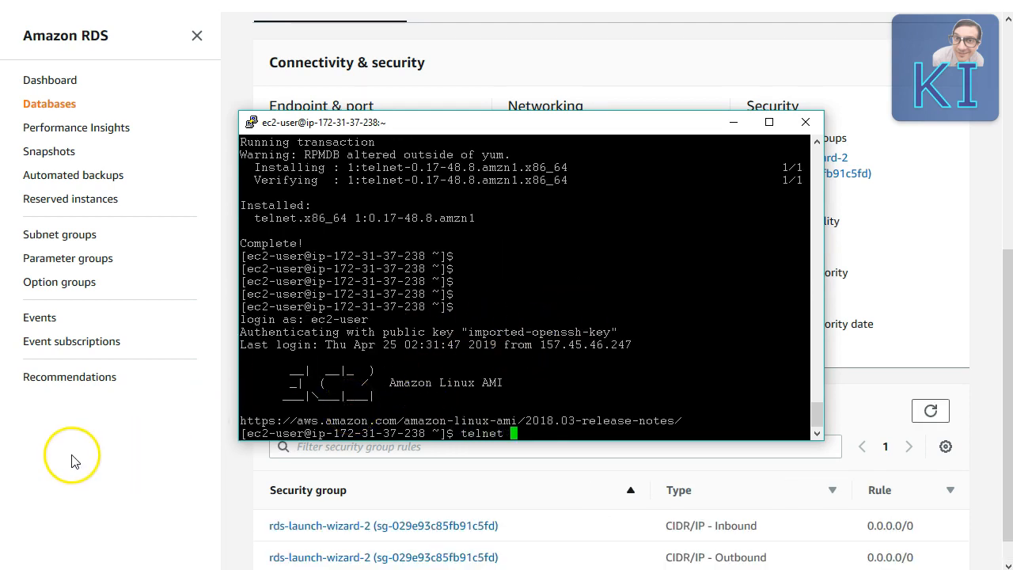
scroll(467, 329, up, 5)
Step: Select the aurocluster writer endpoint hostname in the cluster's Endpoints list
click(378, 178)
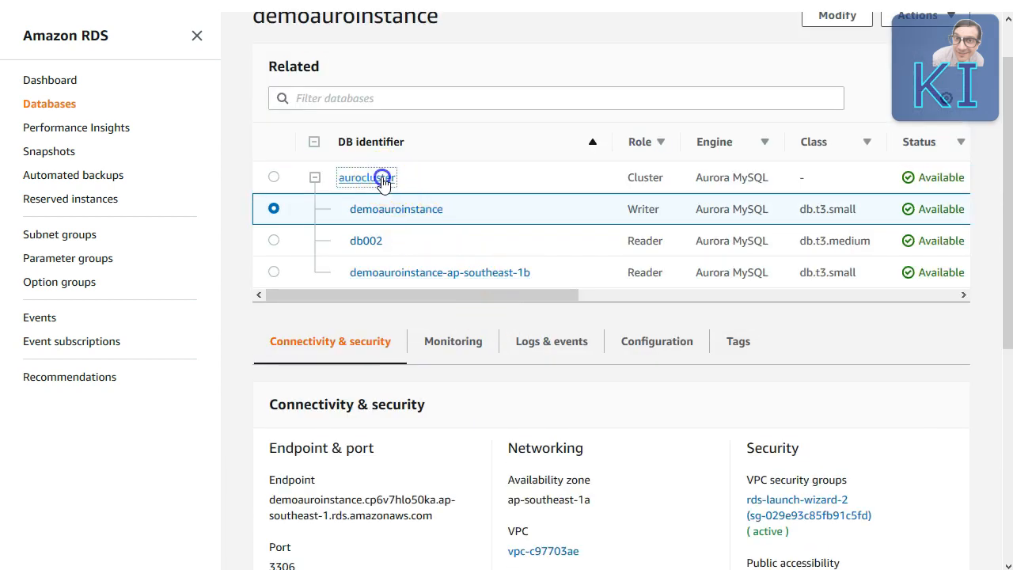
scroll(440, 313, down, 3)
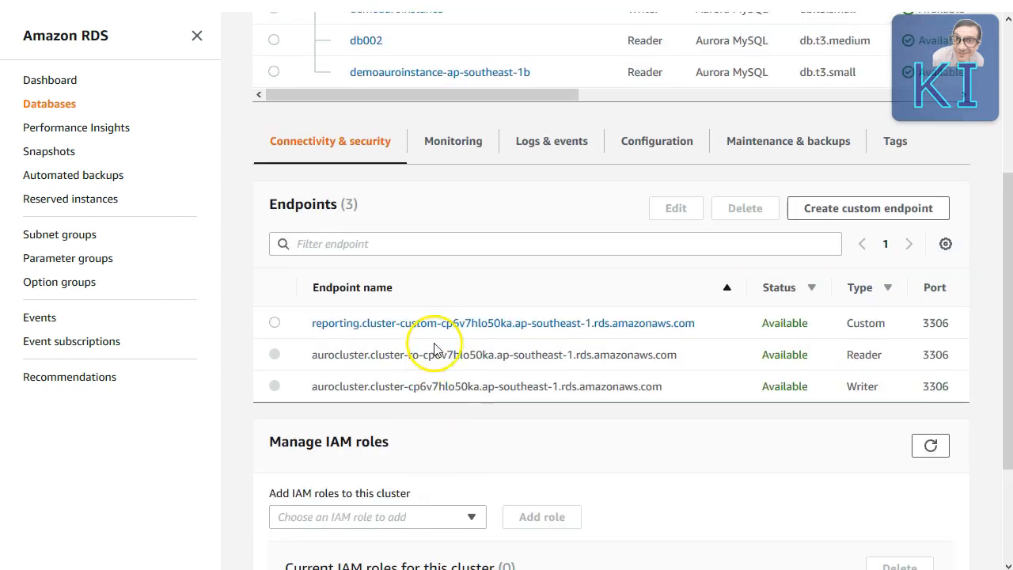
drag(668, 386, 304, 392)
key(ctrl+c)
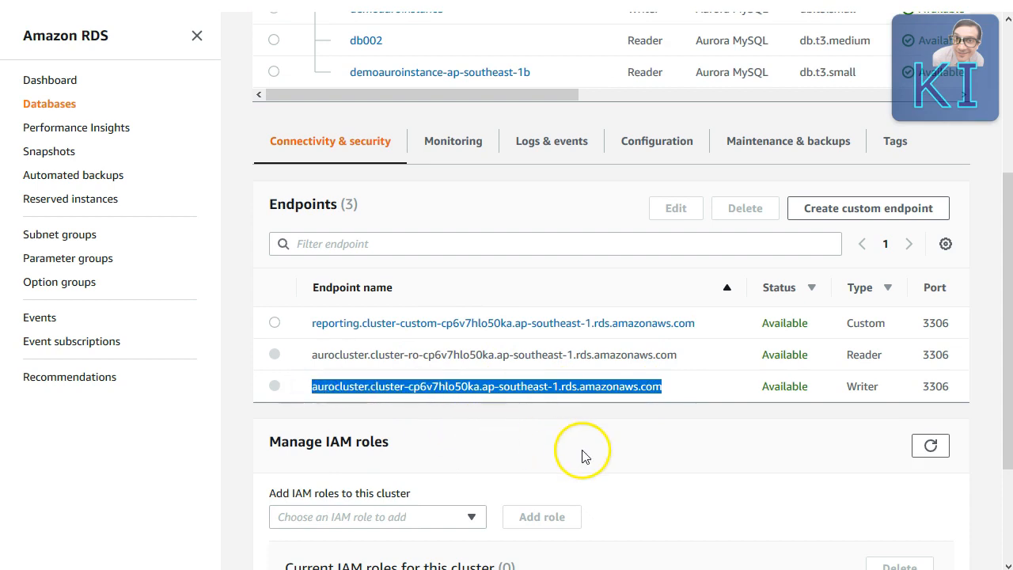
Step: Log in as ec2-user and telnet to the pasted writer endpoint on port 3306
text(ec2-user)
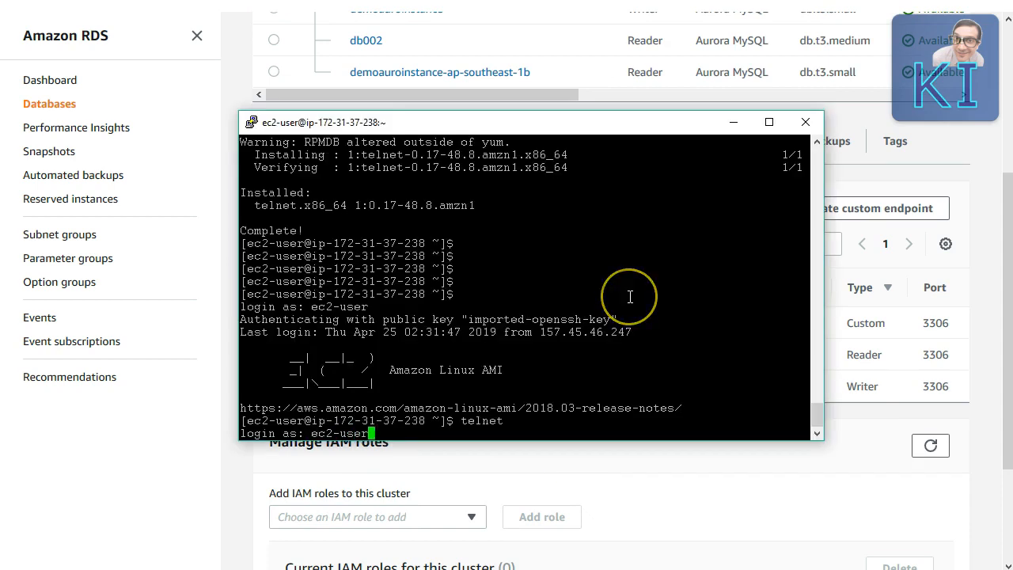
key(Return)
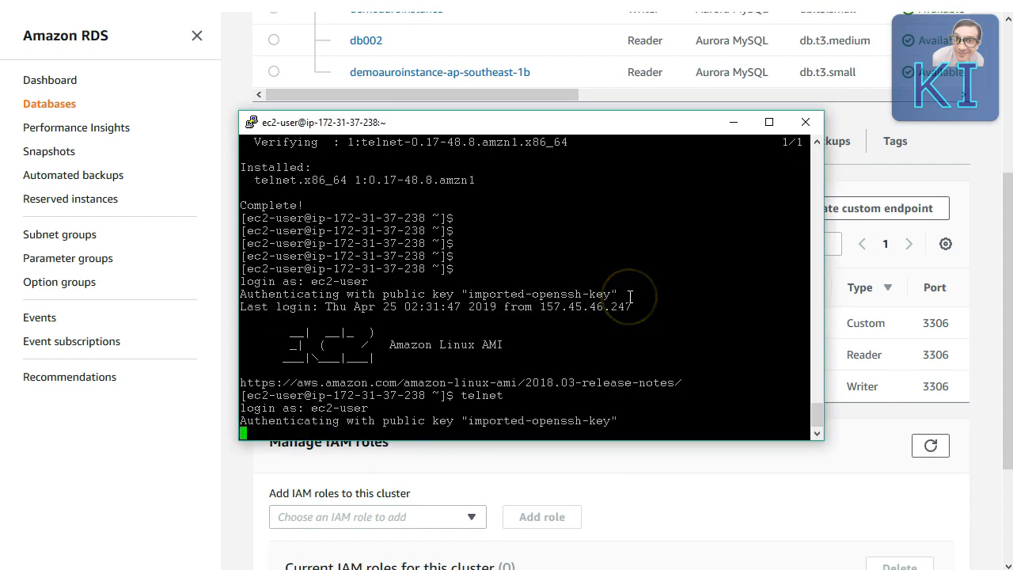
text(telnet)
click(553, 291)
right_click(536, 291)
text(330)
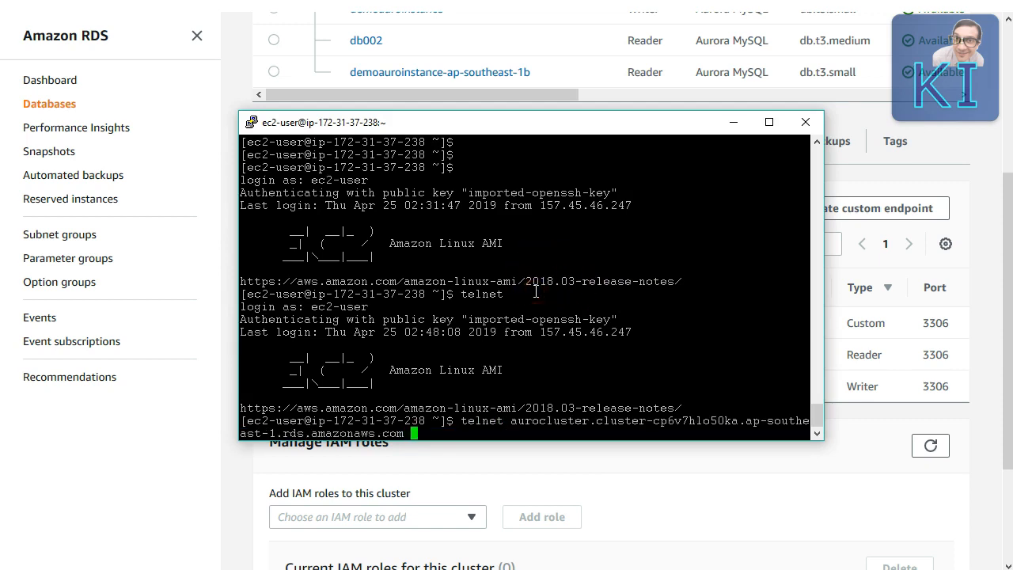
text(6)
key(Return)
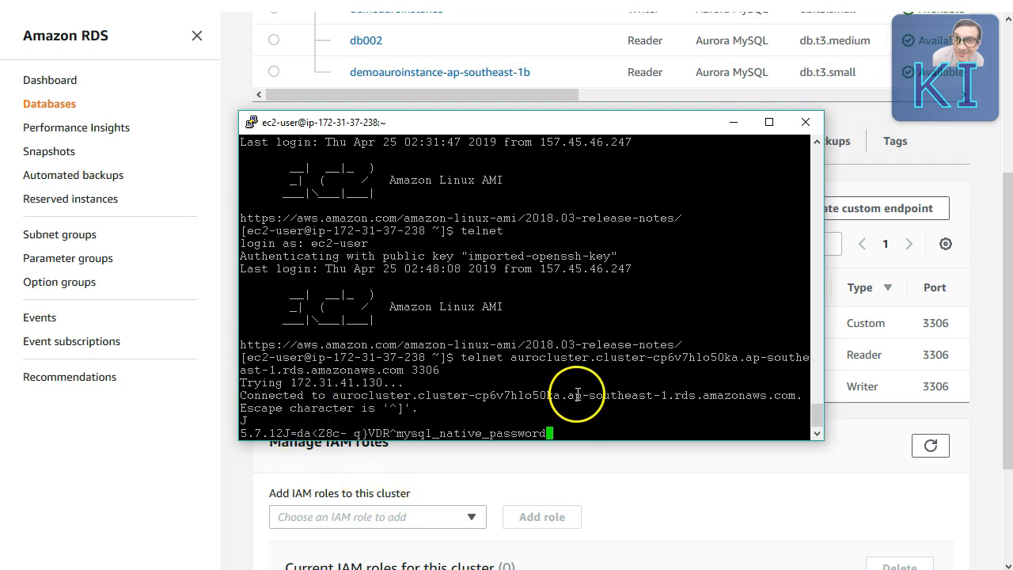
Step: Dismiss the closed-connection error and return to the RDS endpoint list
key(Return)
click(719, 442)
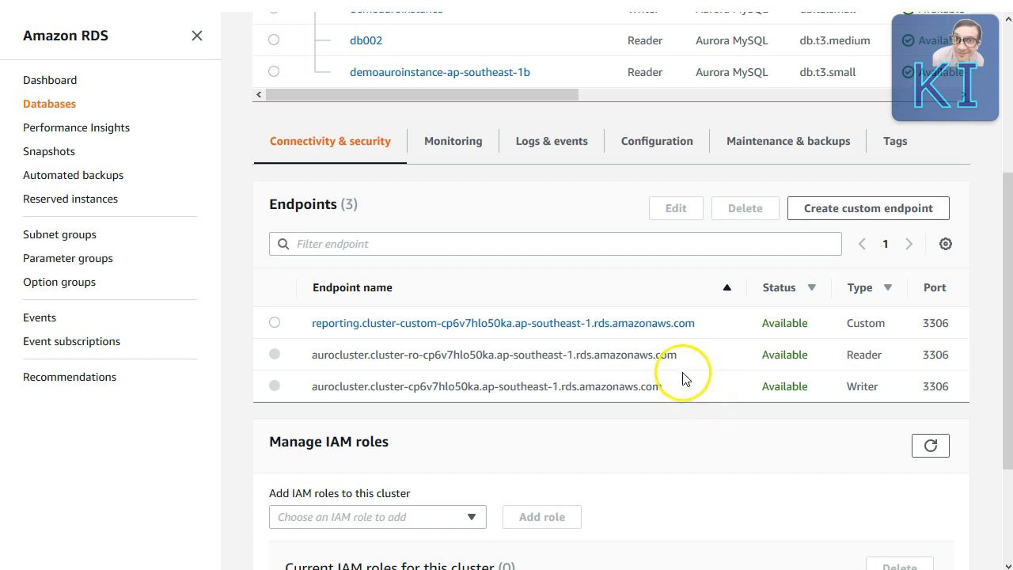
click(660, 384)
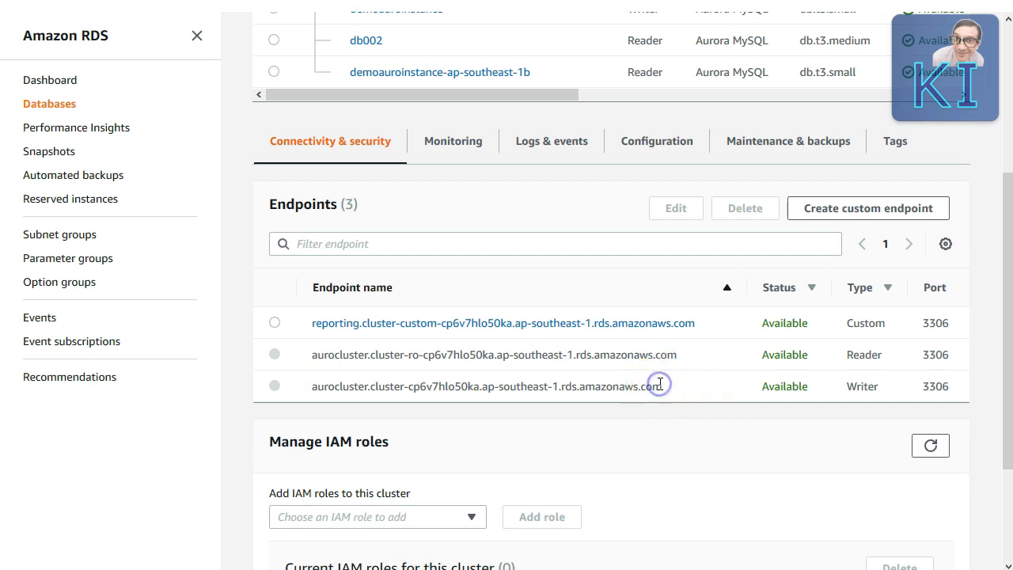